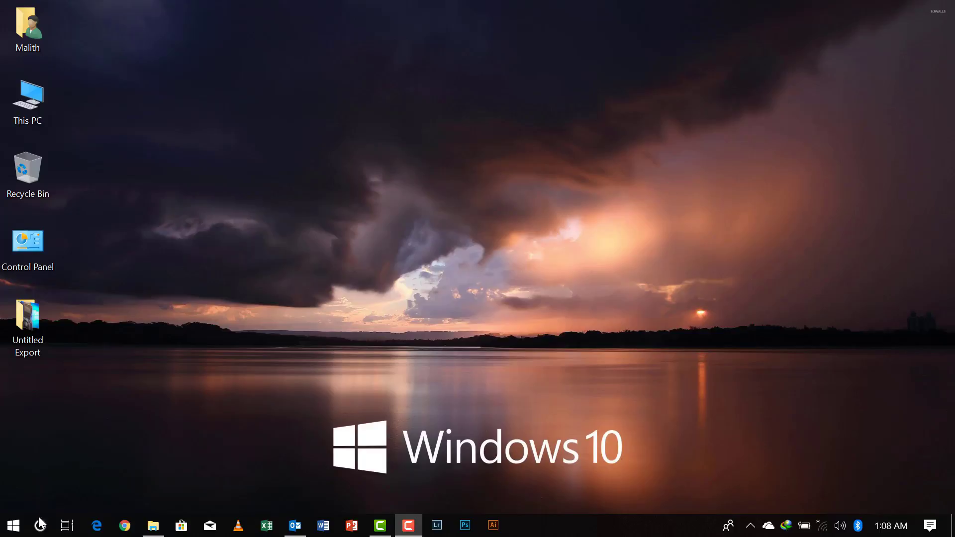
Search the Start menu for 'sni' and launch Snipping Tool
{"action": "left_click", "coordinate": [23, 528]}
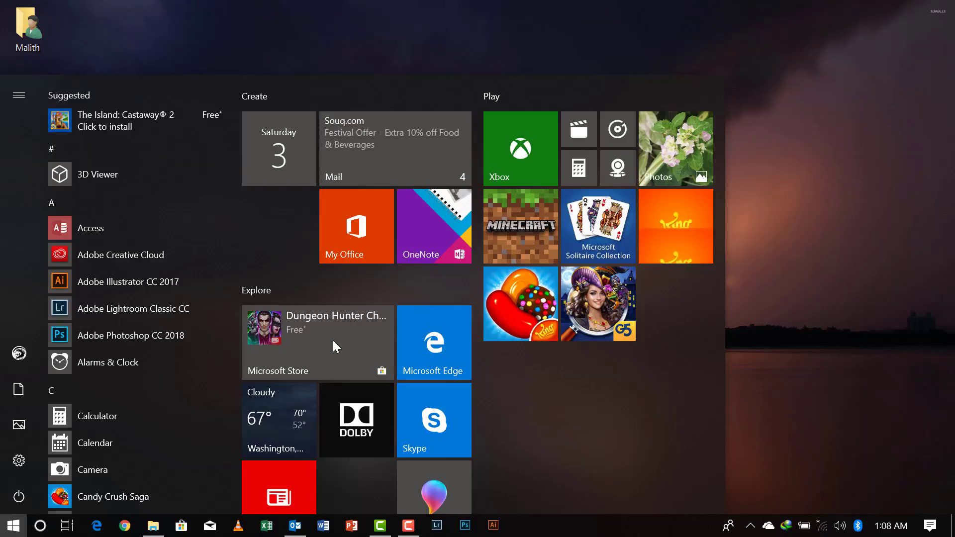
{"action": "left_click", "coordinate": [333, 340]}
{"action": "type", "text": "sni"}
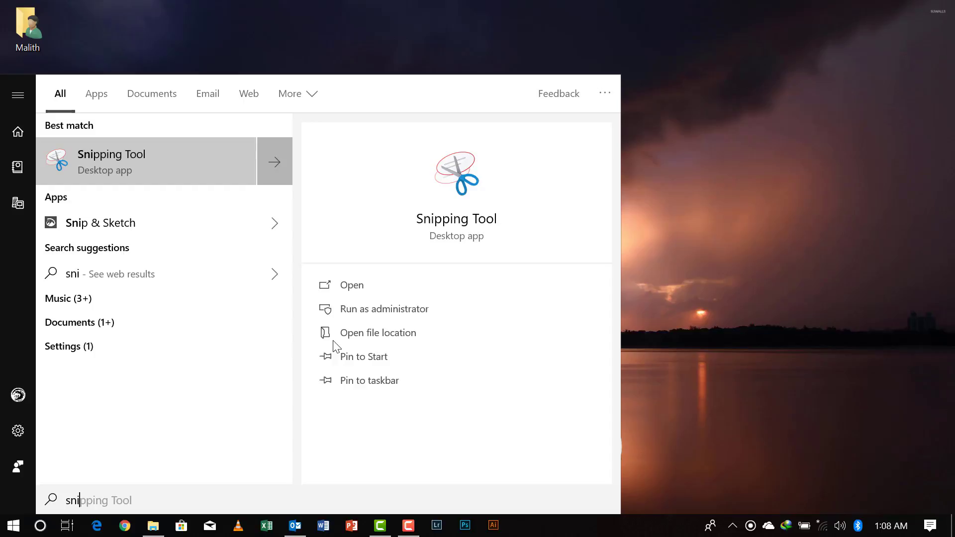
{"action": "key", "text": "Return"}
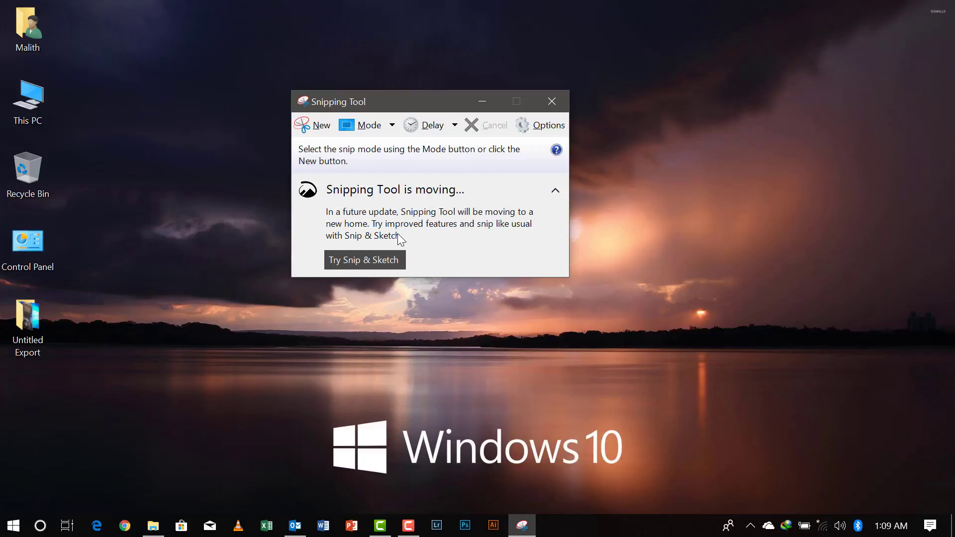
Switch to Snip & Sketch, maximize its window, and begin a new snip without a delay
{"action": "left_click", "coordinate": [380, 264]}
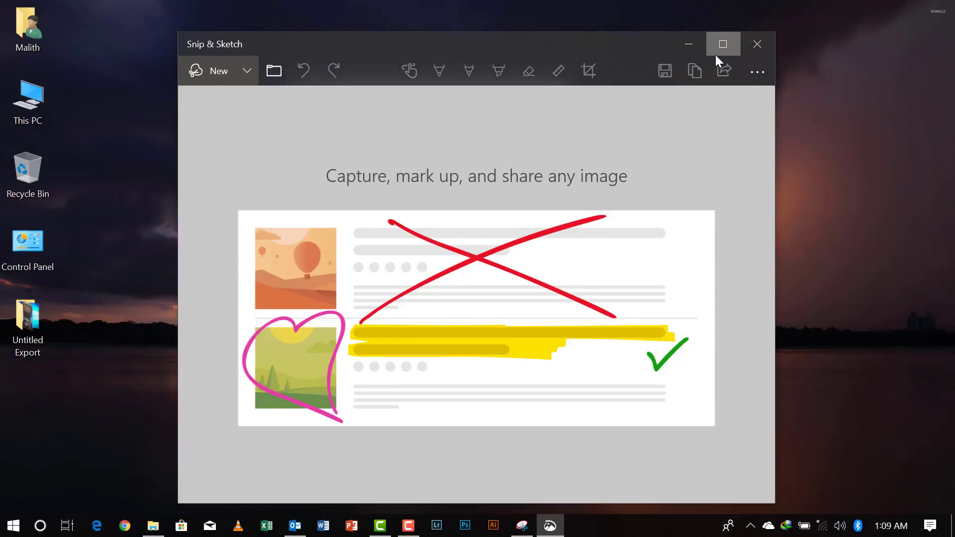
{"action": "left_click", "coordinate": [716, 55]}
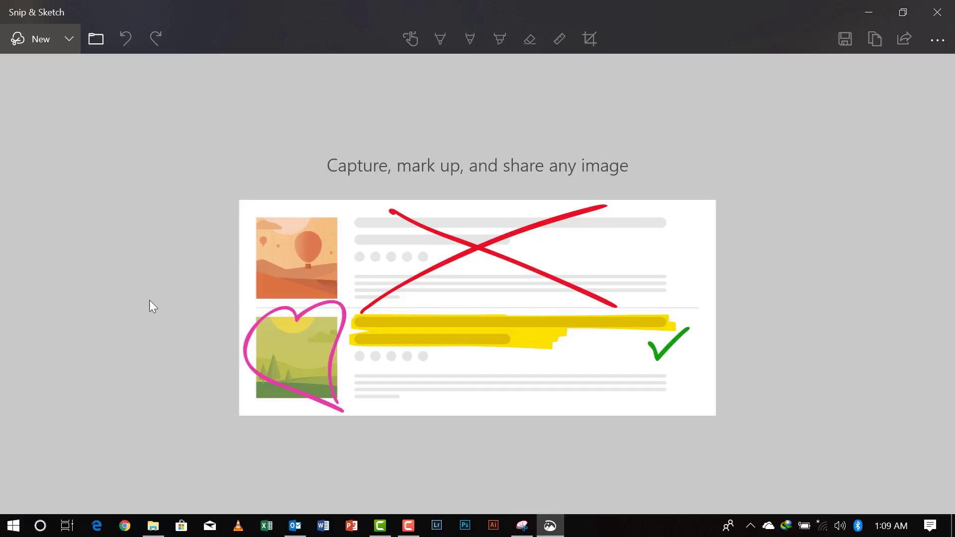
{"action": "left_click", "coordinate": [63, 38]}
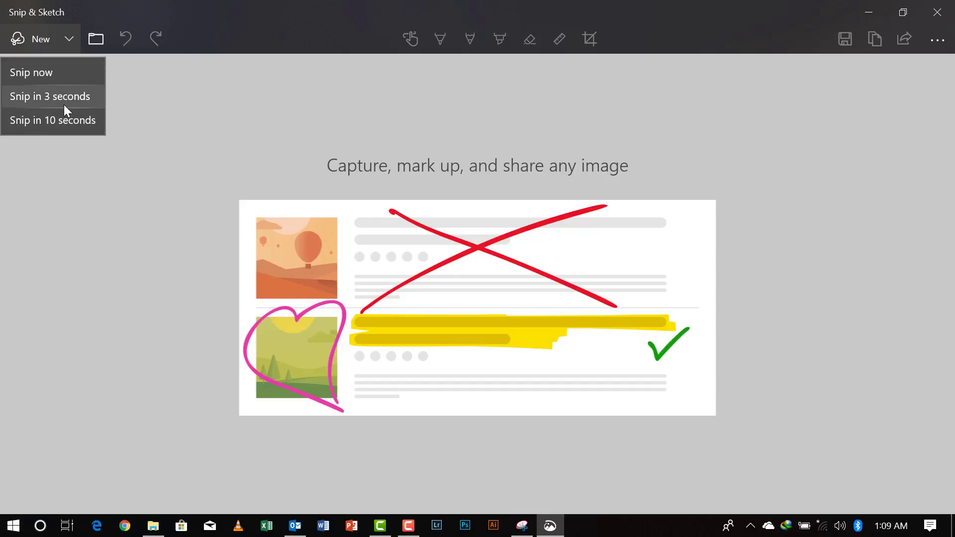
{"action": "left_click", "coordinate": [38, 39]}
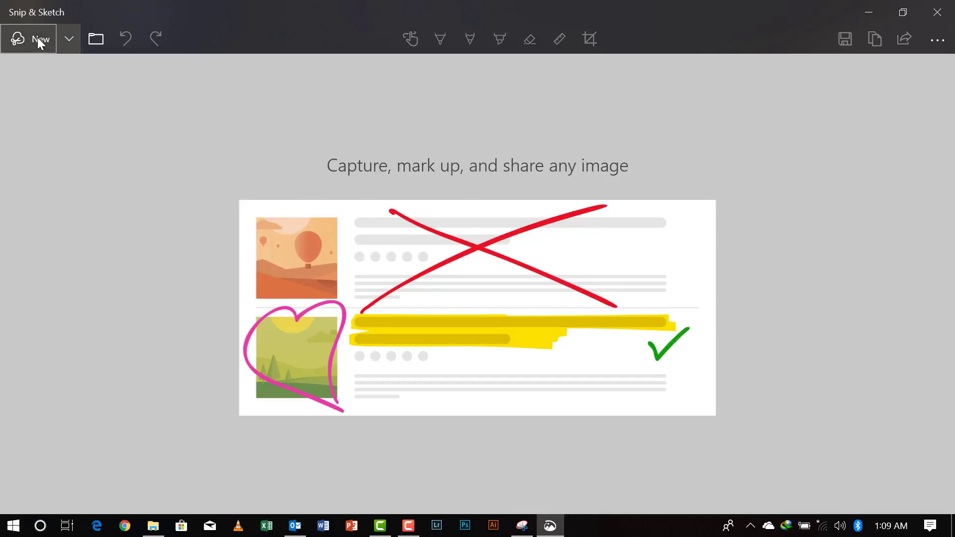
{"action": "left_click", "coordinate": [38, 39]}
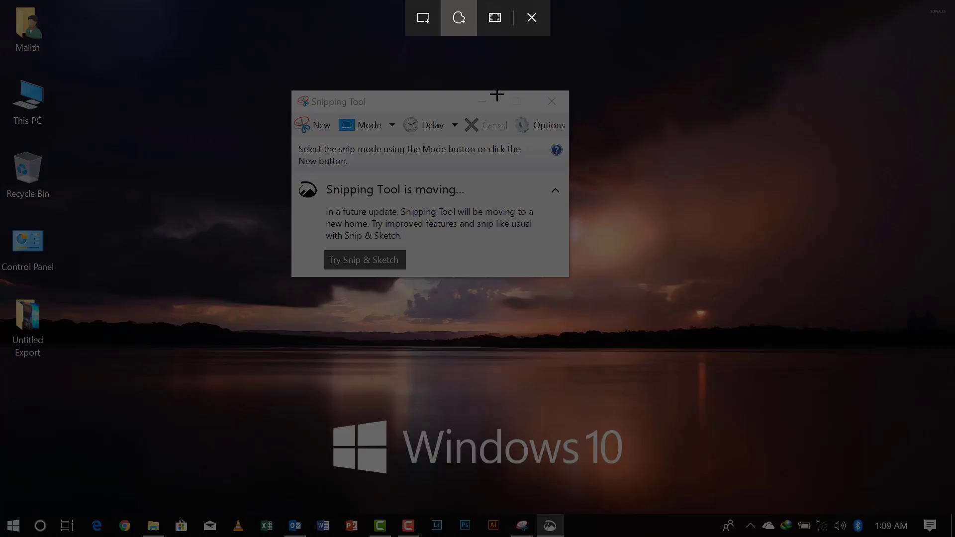
Take a rectangular snip around the Snipping Tool window, then a freeform snip of its left edge
{"action": "left_click", "coordinate": [414, 15]}
{"action": "left_click_drag", "start_coordinate": [275, 79], "coordinate": [592, 293]}
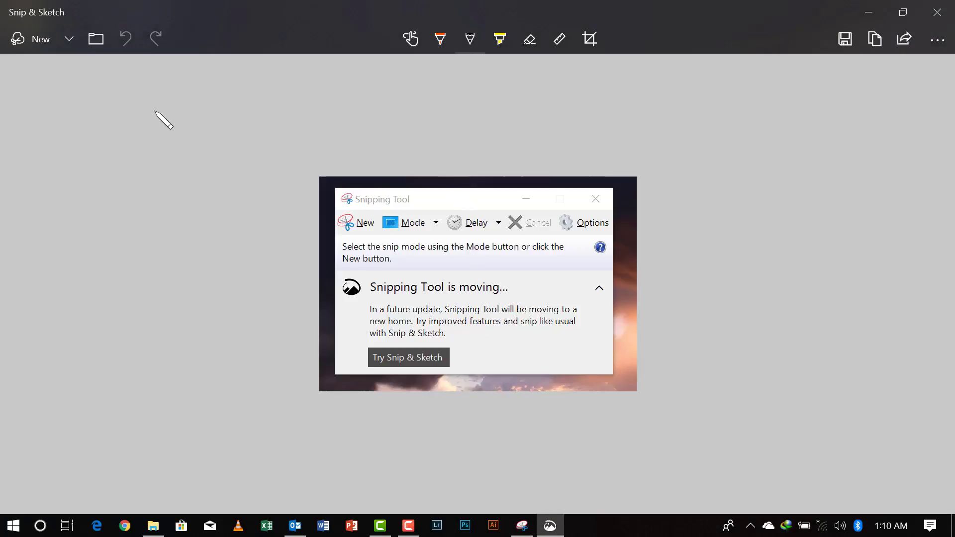
{"action": "left_click", "coordinate": [37, 47]}
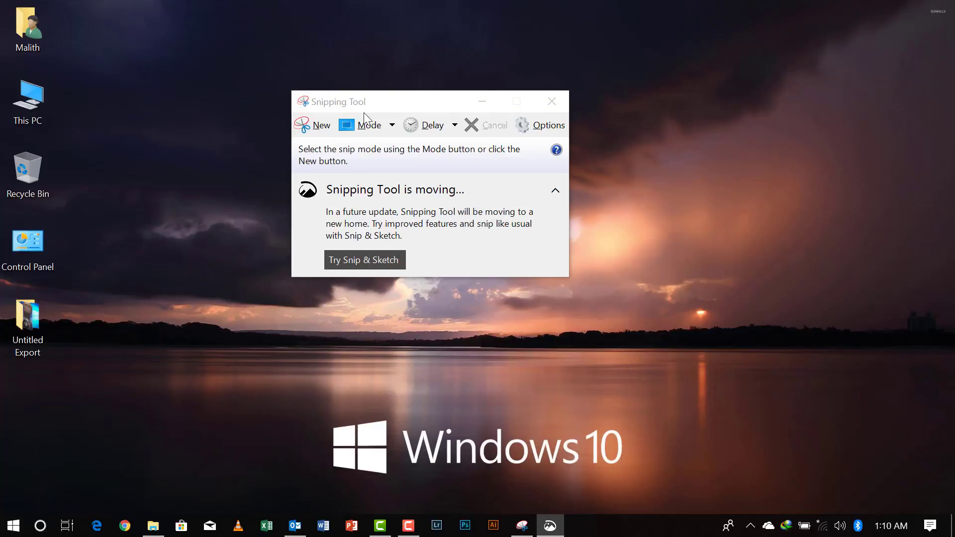
{"action": "left_click", "coordinate": [465, 20]}
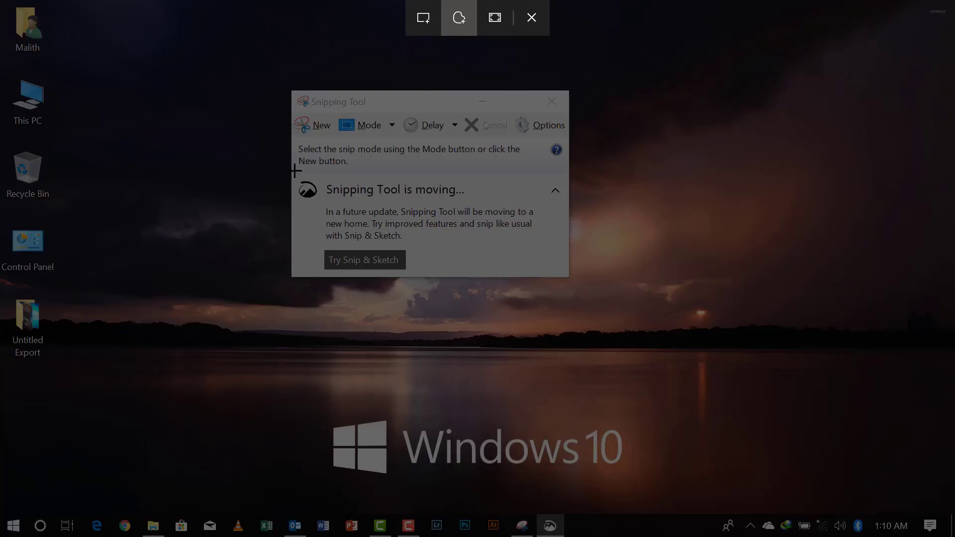
{"action": "mouse_move", "coordinate": [304, 162]}
{"action": "left_mouse_down"}
{"action": "mouse_move", "coordinate": [333, 156]}
{"action": "mouse_move", "coordinate": [348, 195]}
{"action": "mouse_move", "coordinate": [333, 228]}
{"action": "mouse_move", "coordinate": [297, 242]}
{"action": "mouse_move", "coordinate": [244, 210]}
{"action": "mouse_move", "coordinate": [239, 139]}
{"action": "mouse_move", "coordinate": [312, 118]}
{"action": "mouse_move", "coordinate": [332, 158]}
{"action": "mouse_move", "coordinate": [297, 166]}
{"action": "left_mouse_up"}
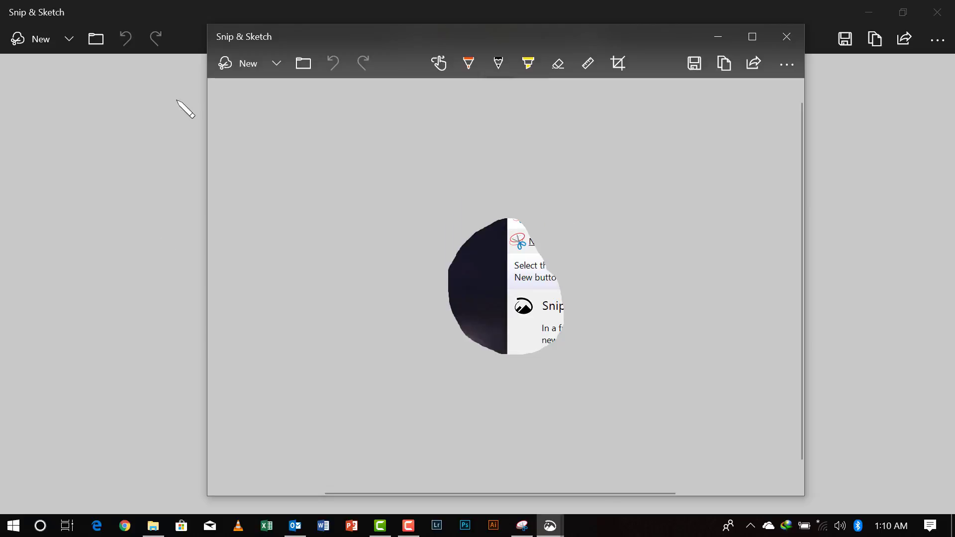
Take a full-screen snip, maximize and scroll through it, then return to the rectangular snip
{"action": "left_click", "coordinate": [42, 38]}
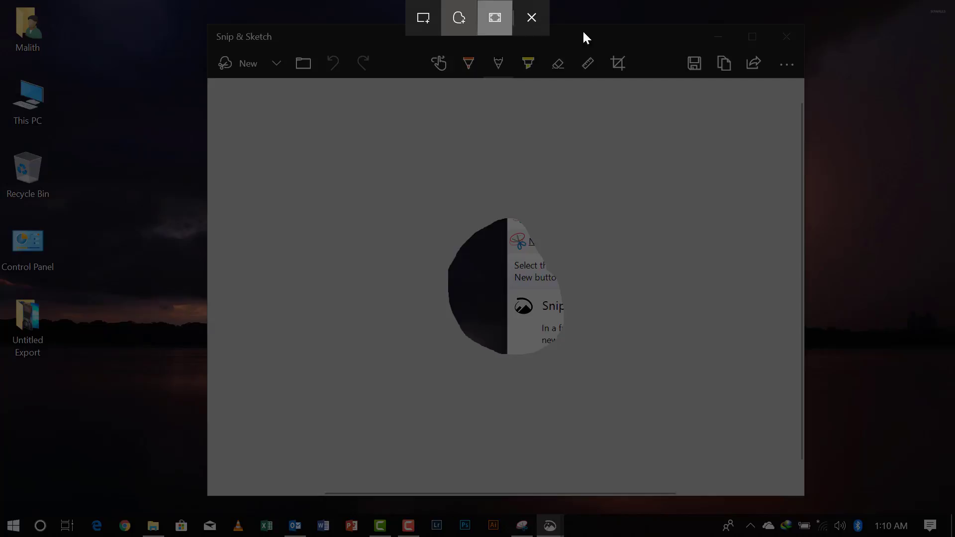
{"action": "key", "text": "Escape"}
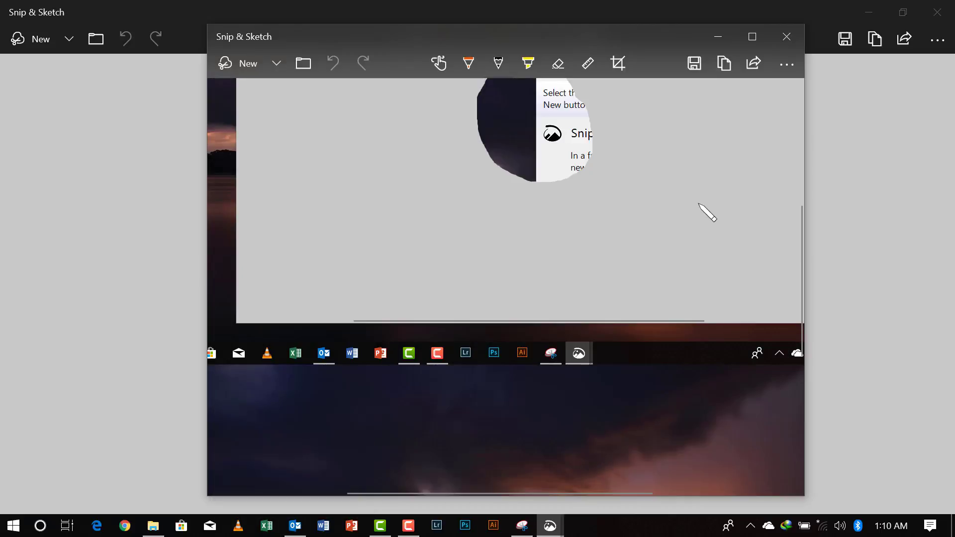
{"action": "scroll", "coordinate": [697, 239], "scroll_direction": "up", "scroll_amount": 5}
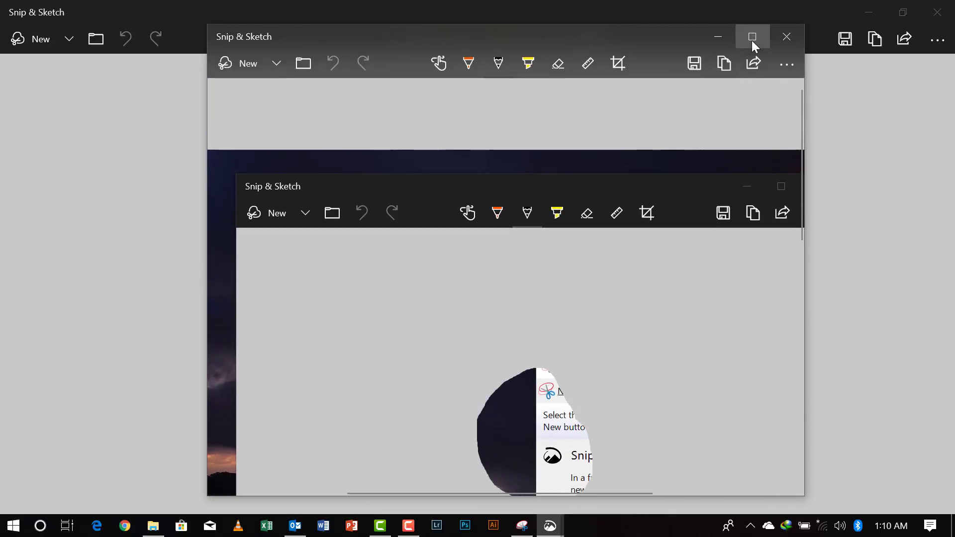
{"action": "left_click", "coordinate": [752, 38]}
{"action": "scroll", "coordinate": [577, 244], "scroll_direction": "down", "scroll_amount": 3}
{"action": "scroll", "coordinate": [575, 250], "scroll_direction": "up", "scroll_amount": 5}
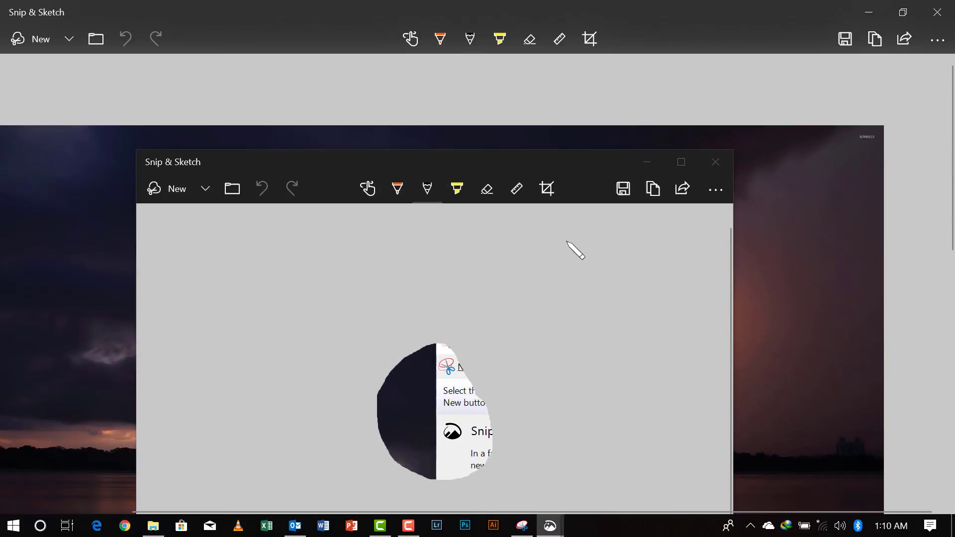
{"action": "scroll", "coordinate": [577, 253], "scroll_direction": "down", "scroll_amount": 4}
{"action": "scroll", "coordinate": [577, 254], "scroll_direction": "down", "scroll_amount": 3}
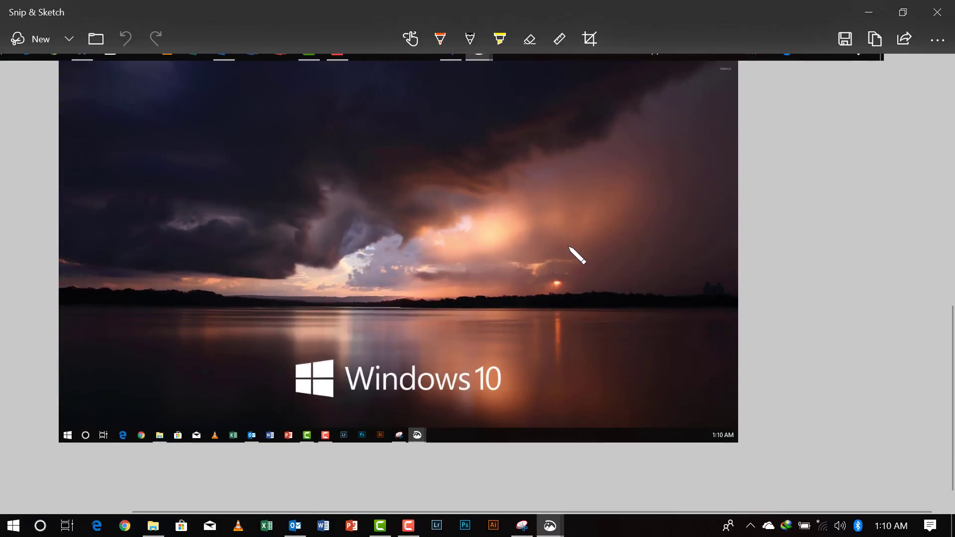
{"action": "scroll", "coordinate": [577, 254], "scroll_direction": "up", "scroll_amount": 9}
{"action": "scroll", "coordinate": [577, 255], "scroll_direction": "down", "scroll_amount": 3}
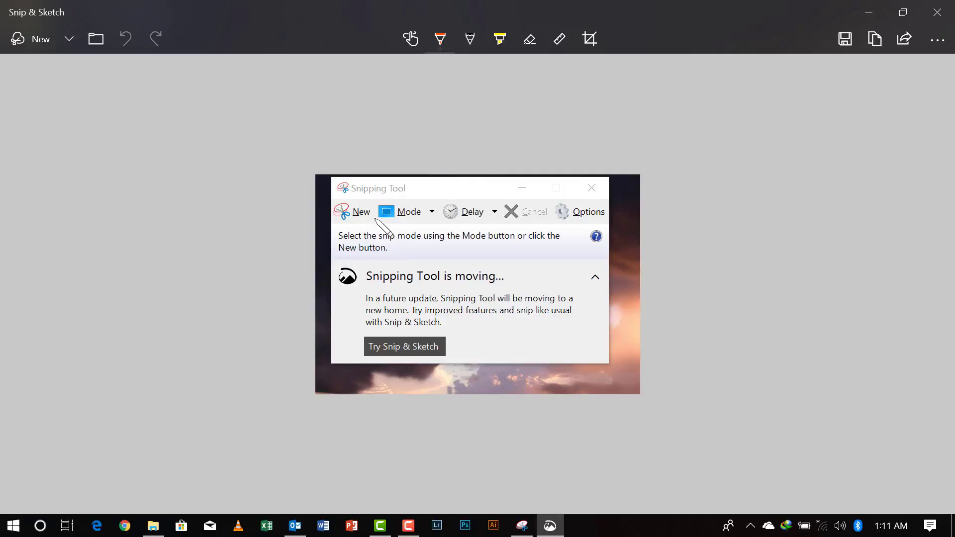
Underline the 'Snipping Tool is moving…' heading in red ballpoint ink after undoing a trial orange circle
{"action": "mouse_move", "coordinate": [332, 267]}
{"action": "left_mouse_down"}
{"action": "mouse_move", "coordinate": [366, 278]}
{"action": "mouse_move", "coordinate": [333, 301]}
{"action": "mouse_move", "coordinate": [345, 257]}
{"action": "left_mouse_up"}
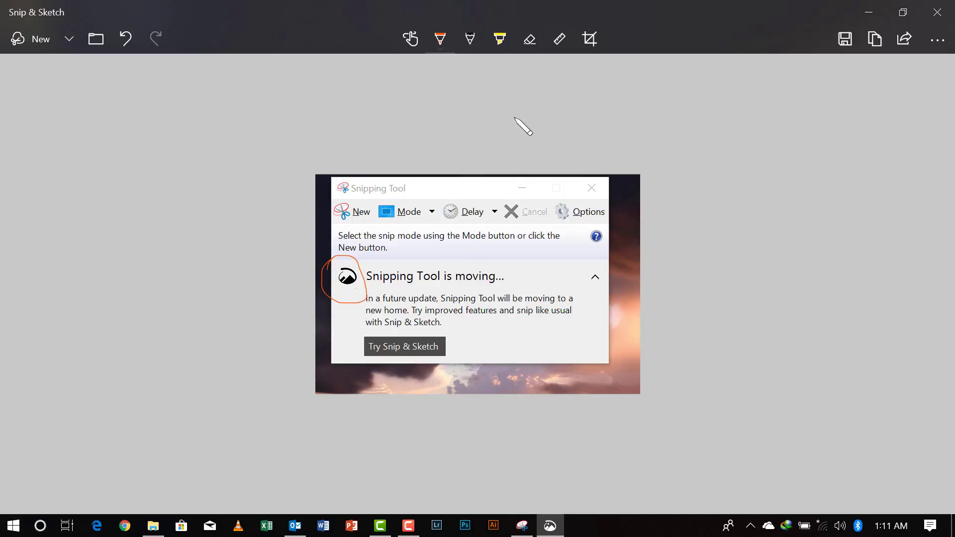
{"action": "key", "text": "ctrl+z"}
{"action": "left_click", "coordinate": [440, 38]}
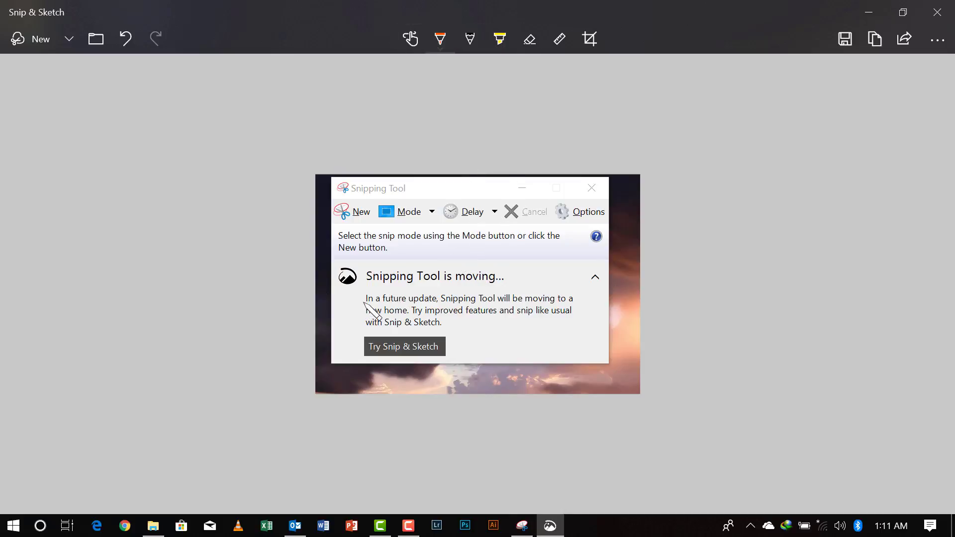
{"action": "left_click_drag", "start_coordinate": [367, 283], "coordinate": [494, 282]}
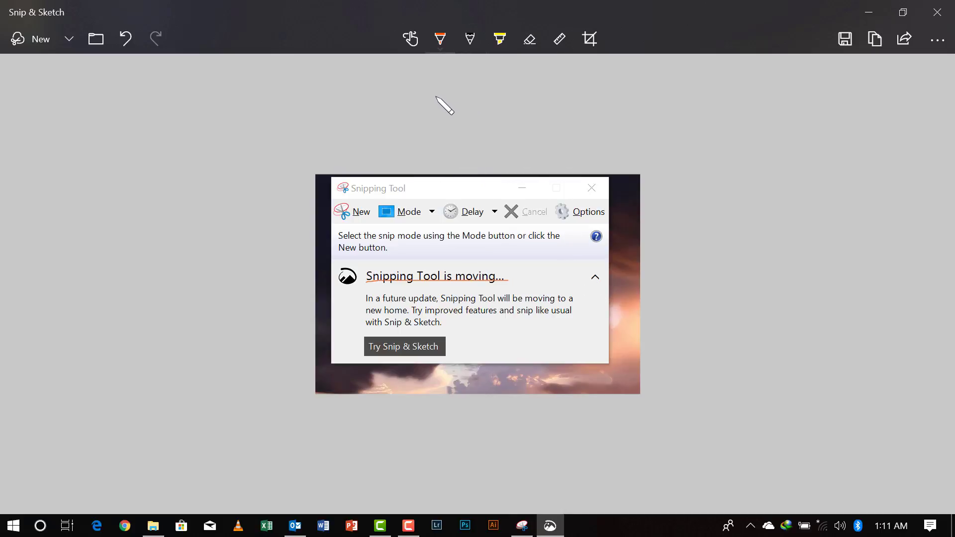
Place the ruler down across the snip and rule a first straight line along its edge
{"action": "left_click", "coordinate": [559, 40]}
{"action": "left_click_drag", "start_coordinate": [503, 207], "coordinate": [515, 336]}
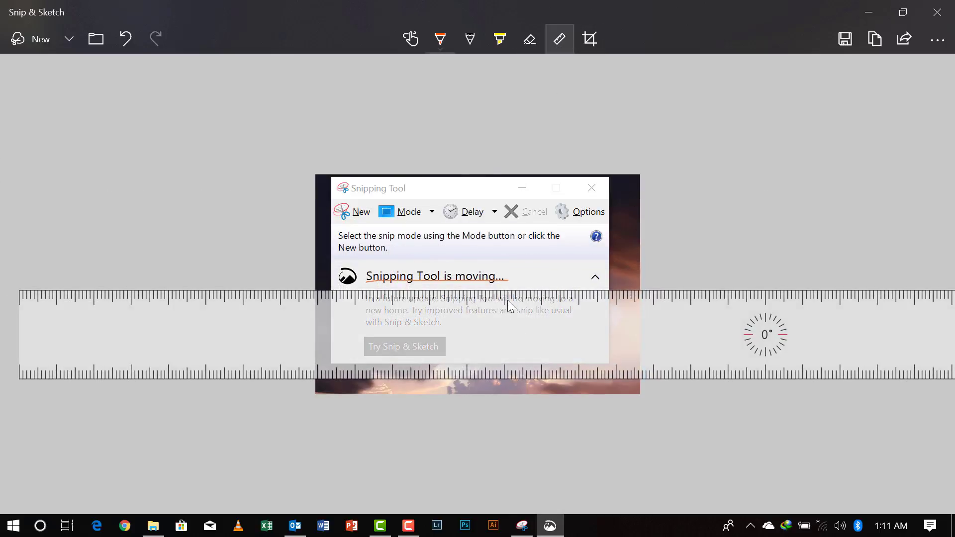
{"action": "mouse_move", "coordinate": [517, 299]}
{"action": "left_mouse_down"}
{"action": "mouse_move", "coordinate": [532, 298]}
{"action": "mouse_move", "coordinate": [364, 297]}
{"action": "mouse_move", "coordinate": [393, 321]}
{"action": "mouse_move", "coordinate": [389, 350]}
{"action": "left_mouse_up"}
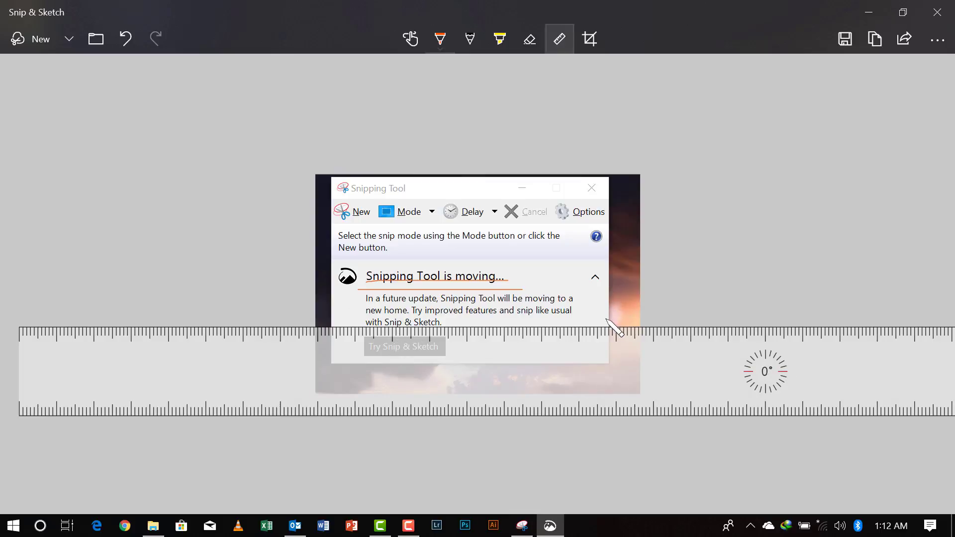
Tilt the ruler to 16°, rule a second line along it, and slide the ruler further
{"action": "scroll", "coordinate": [610, 333], "scroll_direction": "up", "scroll_amount": 5}
{"action": "scroll", "coordinate": [611, 335], "scroll_direction": "down", "scroll_amount": 2}
{"action": "scroll", "coordinate": [610, 338], "scroll_direction": "down", "scroll_amount": 8}
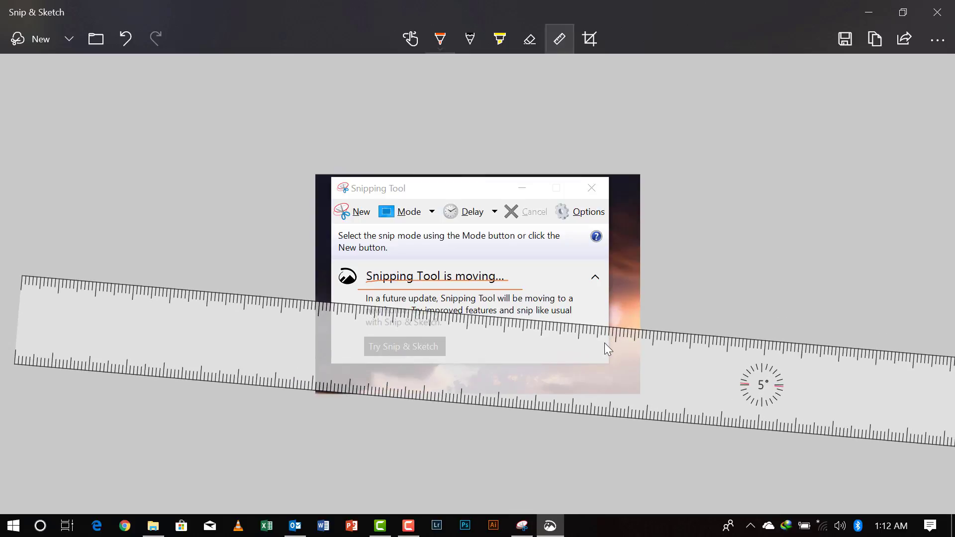
{"action": "scroll", "coordinate": [606, 343], "scroll_direction": "up", "scroll_amount": 16}
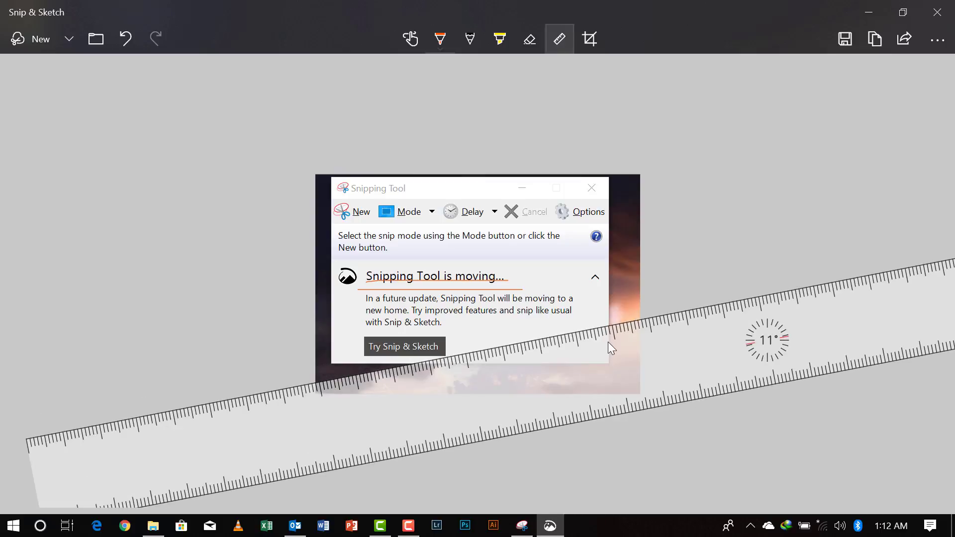
{"action": "scroll", "coordinate": [608, 343], "scroll_direction": "up", "scroll_amount": 3}
{"action": "scroll", "coordinate": [608, 342], "scroll_direction": "down", "scroll_amount": 3}
{"action": "scroll", "coordinate": [609, 343], "scroll_direction": "up", "scroll_amount": 1}
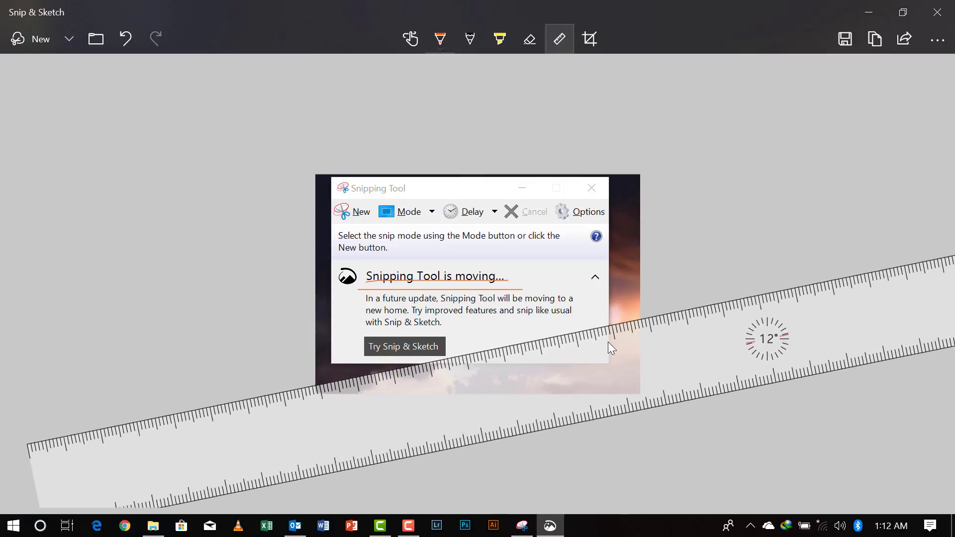
{"action": "scroll", "coordinate": [609, 342], "scroll_direction": "down", "scroll_amount": 6}
{"action": "scroll", "coordinate": [608, 342], "scroll_direction": "down", "scroll_amount": 5}
{"action": "scroll", "coordinate": [608, 342], "scroll_direction": "up", "scroll_amount": 1}
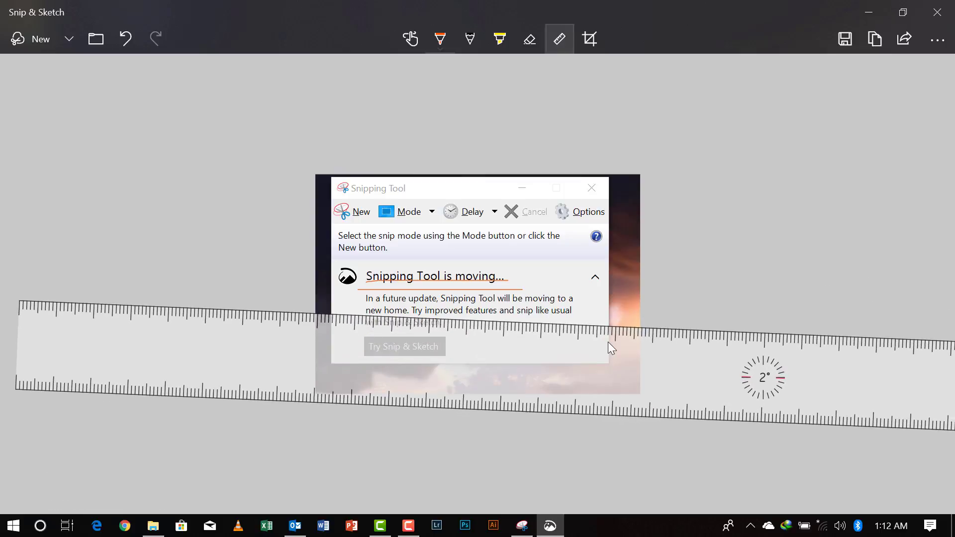
{"action": "scroll", "coordinate": [608, 343], "scroll_direction": "down", "scroll_amount": 1}
{"action": "scroll", "coordinate": [608, 340], "scroll_direction": "up", "scroll_amount": 14}
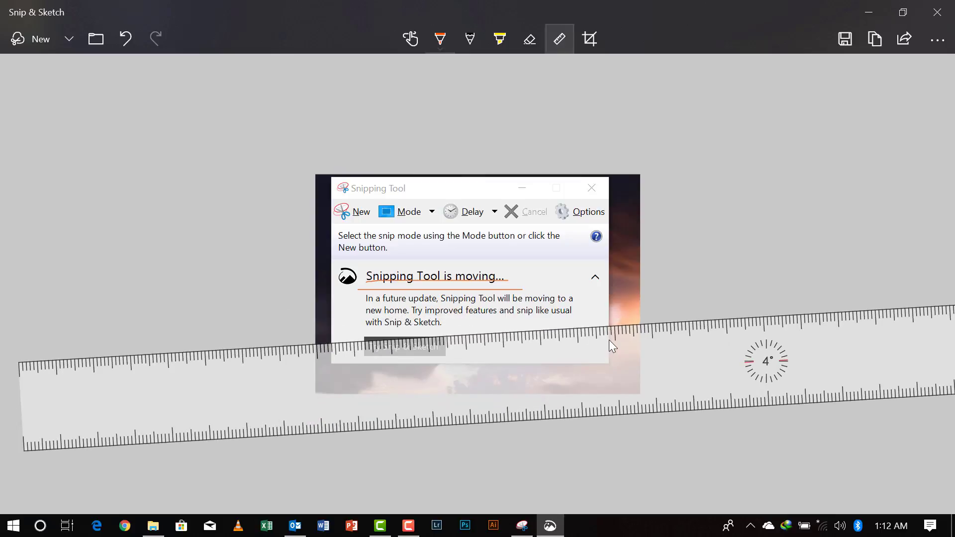
{"action": "scroll", "coordinate": [611, 344], "scroll_direction": "up", "scroll_amount": 1}
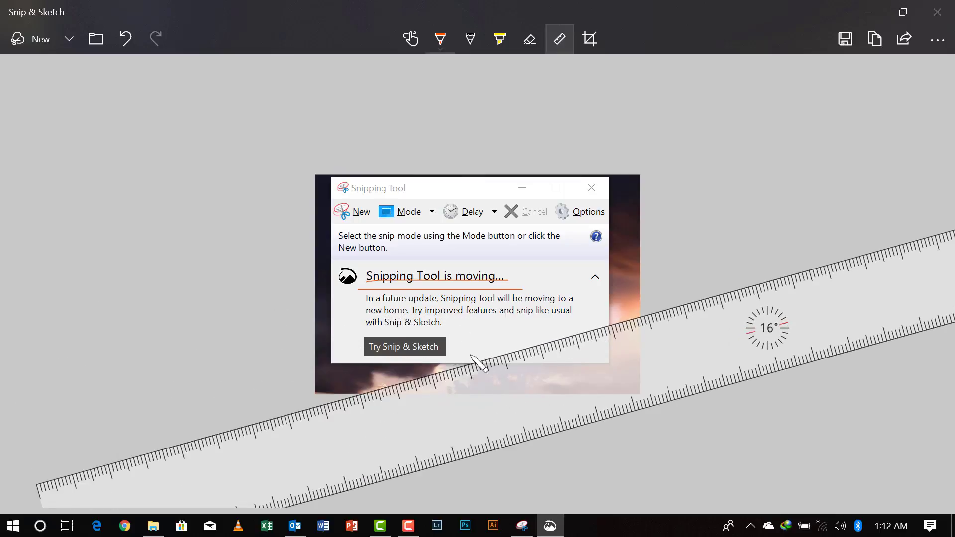
{"action": "left_click_drag", "start_coordinate": [475, 364], "coordinate": [637, 328]}
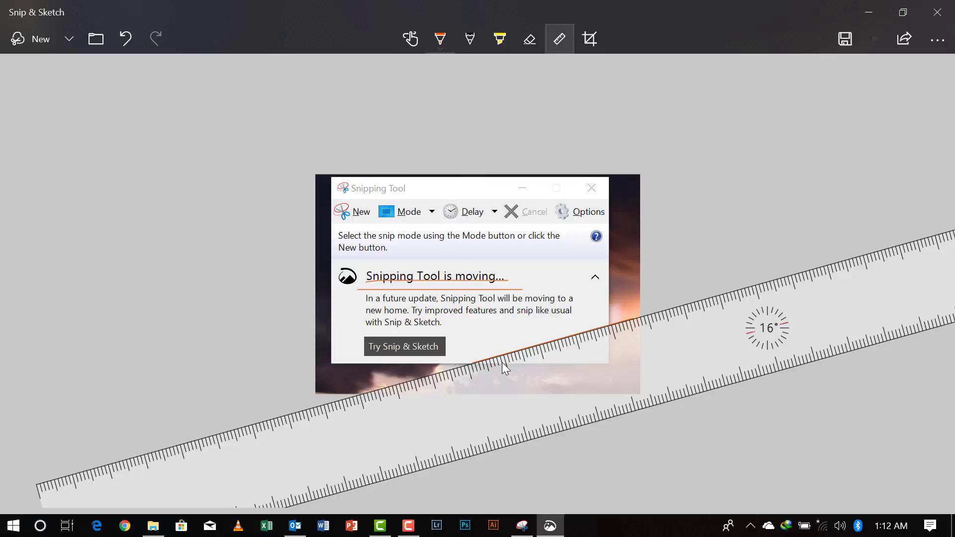
{"action": "mouse_move", "coordinate": [505, 362]}
{"action": "left_mouse_down"}
{"action": "mouse_move", "coordinate": [490, 365]}
{"action": "mouse_move", "coordinate": [649, 318]}
{"action": "left_mouse_up"}
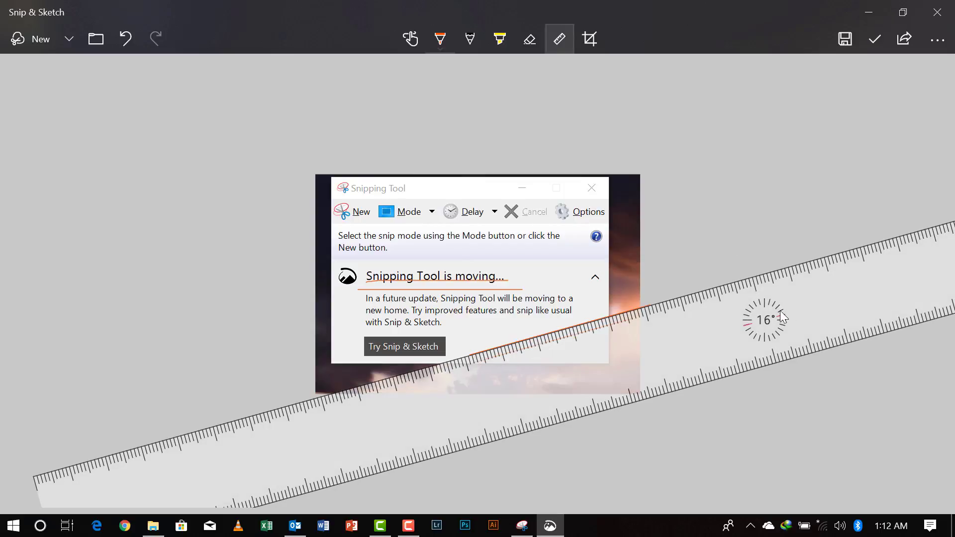
{"action": "left_click_drag", "start_coordinate": [780, 317], "coordinate": [709, 298]}
Swap the ruler for the protractor, move it down-left and shrink it
{"action": "left_click", "coordinate": [560, 38]}
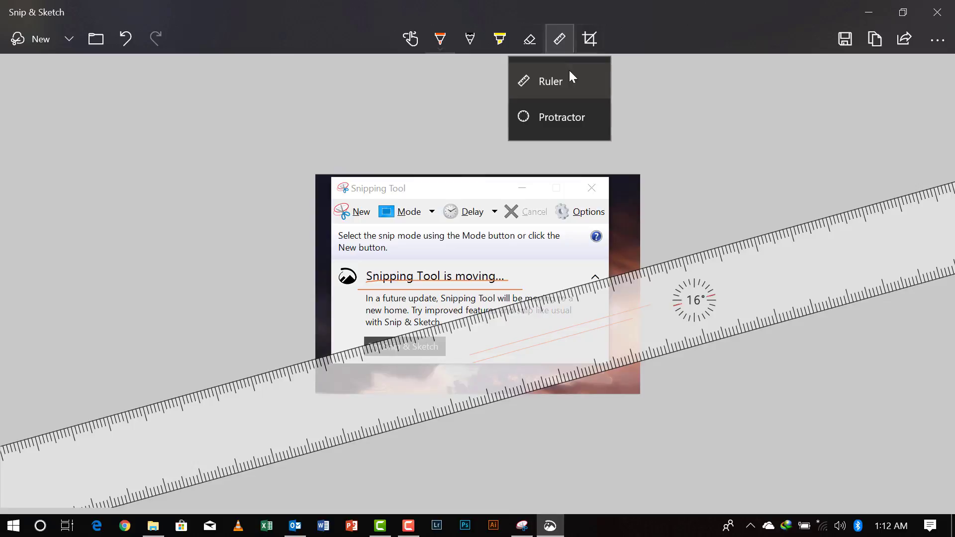
{"action": "left_click", "coordinate": [560, 120]}
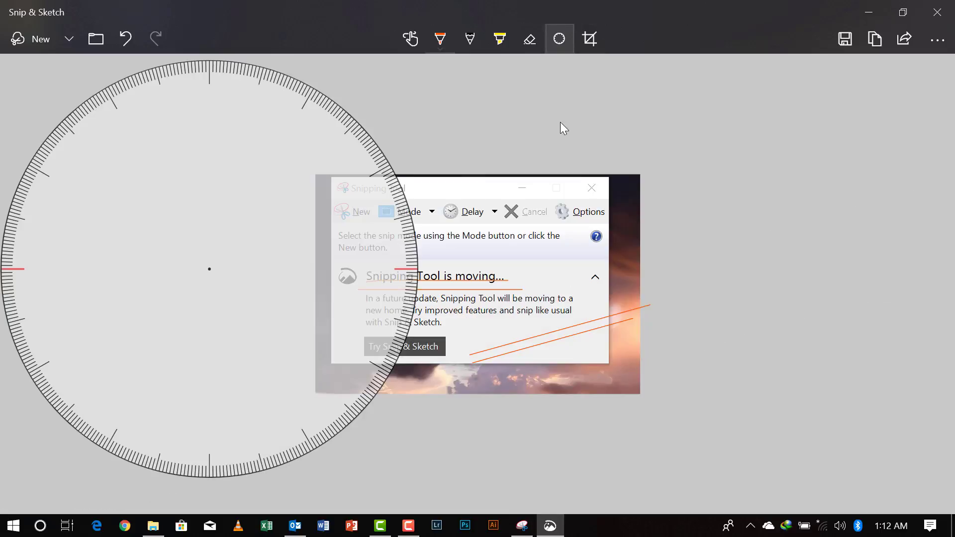
{"action": "left_click_drag", "start_coordinate": [330, 285], "coordinate": [308, 308]}
{"action": "scroll", "coordinate": [308, 314], "scroll_direction": "down", "scroll_amount": 5}
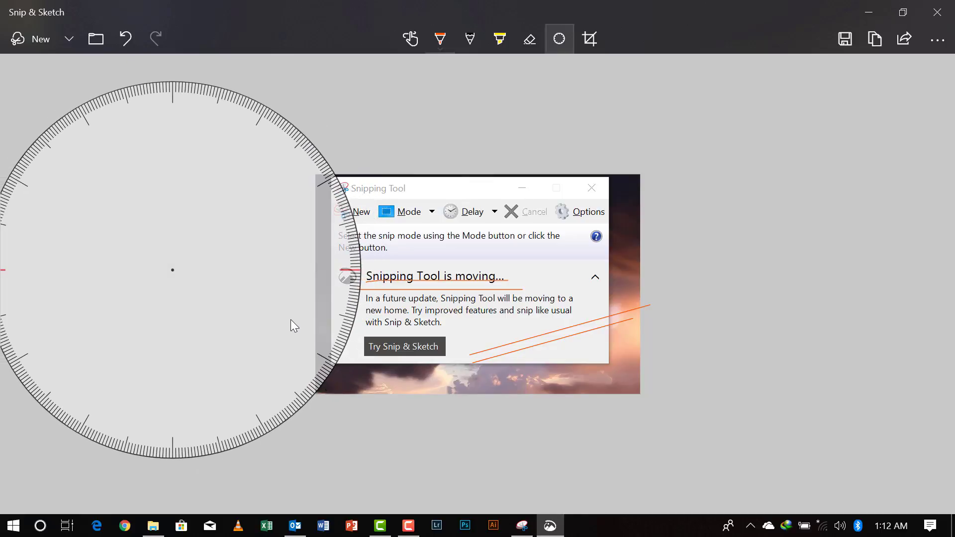
{"action": "scroll", "coordinate": [274, 330], "scroll_direction": "down", "scroll_amount": 5}
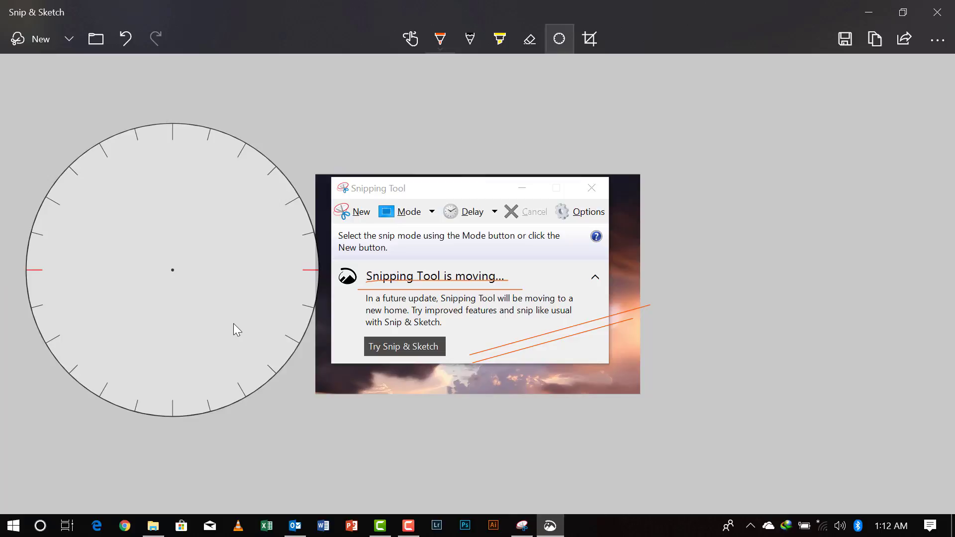
{"action": "scroll", "coordinate": [213, 318], "scroll_direction": "down", "scroll_amount": 5}
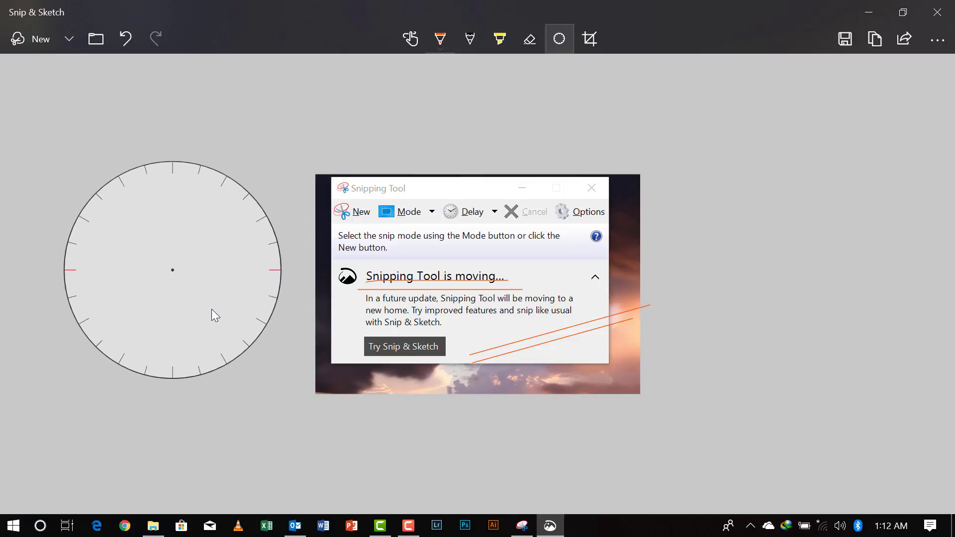
{"action": "scroll", "coordinate": [214, 294], "scroll_direction": "down", "scroll_amount": 5}
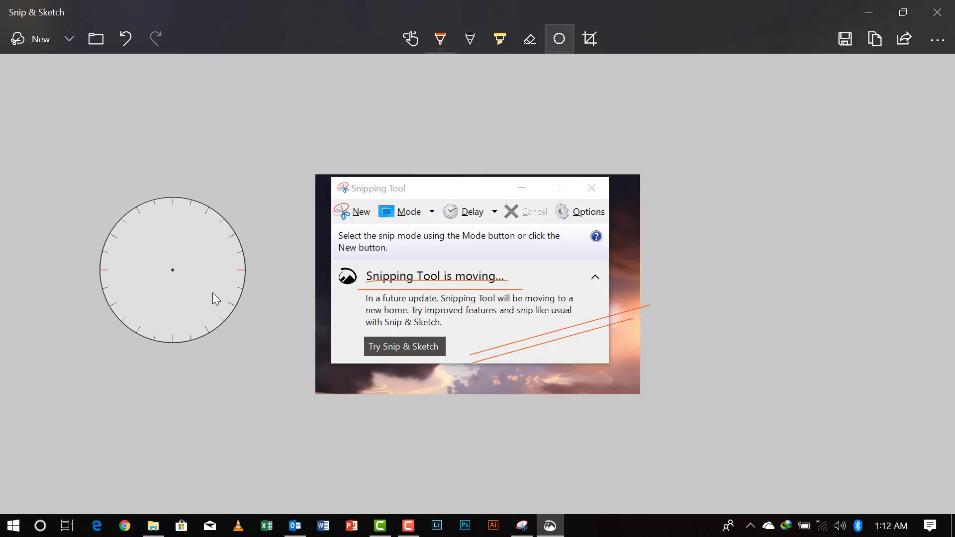
Trace a full 360° circle around the protractor over the heading, then move it aside
{"action": "left_click_drag", "start_coordinate": [199, 292], "coordinate": [451, 275]}
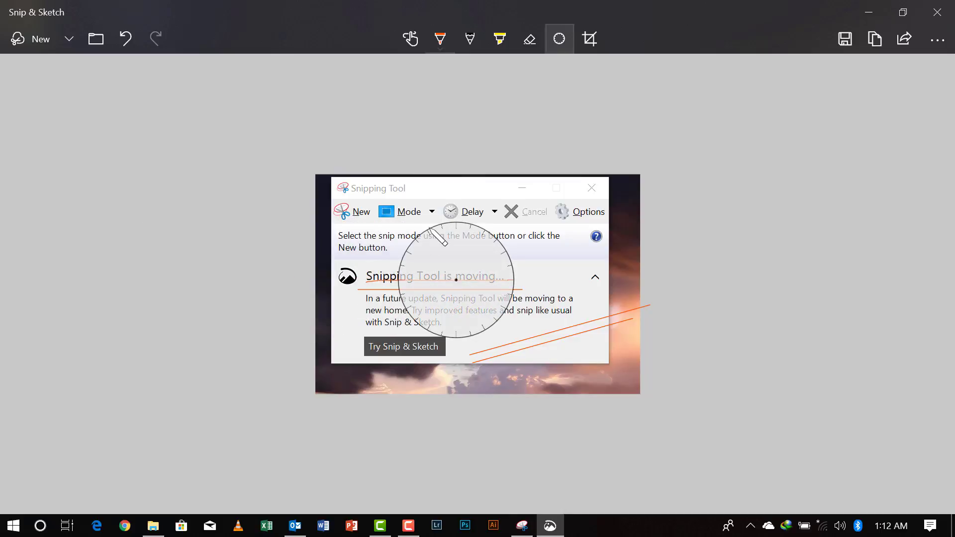
{"action": "mouse_move", "coordinate": [437, 234]}
{"action": "left_mouse_down"}
{"action": "mouse_move", "coordinate": [532, 297]}
{"action": "mouse_move", "coordinate": [394, 306]}
{"action": "mouse_move", "coordinate": [401, 271]}
{"action": "mouse_move", "coordinate": [436, 233]}
{"action": "left_mouse_up"}
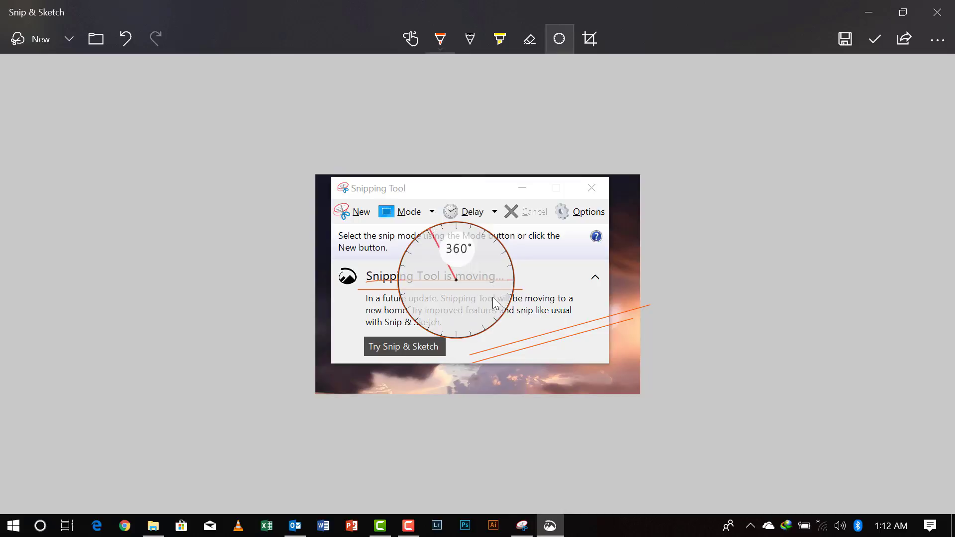
{"action": "mouse_move", "coordinate": [495, 302]}
{"action": "left_mouse_down"}
{"action": "mouse_move", "coordinate": [315, 298]}
{"action": "mouse_move", "coordinate": [324, 299]}
{"action": "left_mouse_up"}
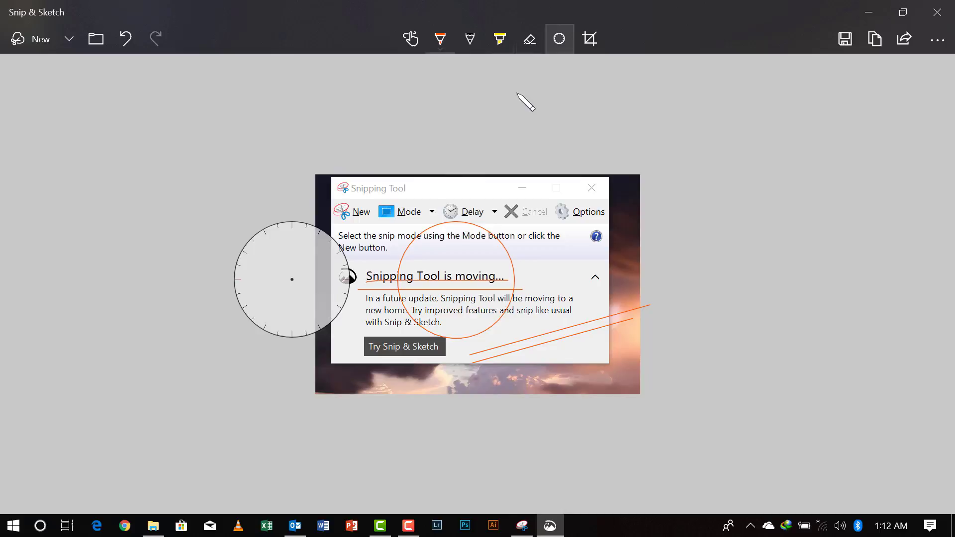
Hide the protractor and show the See more menu with Open with, Print and Settings
{"action": "left_click", "coordinate": [557, 44]}
{"action": "left_click", "coordinate": [547, 117]}
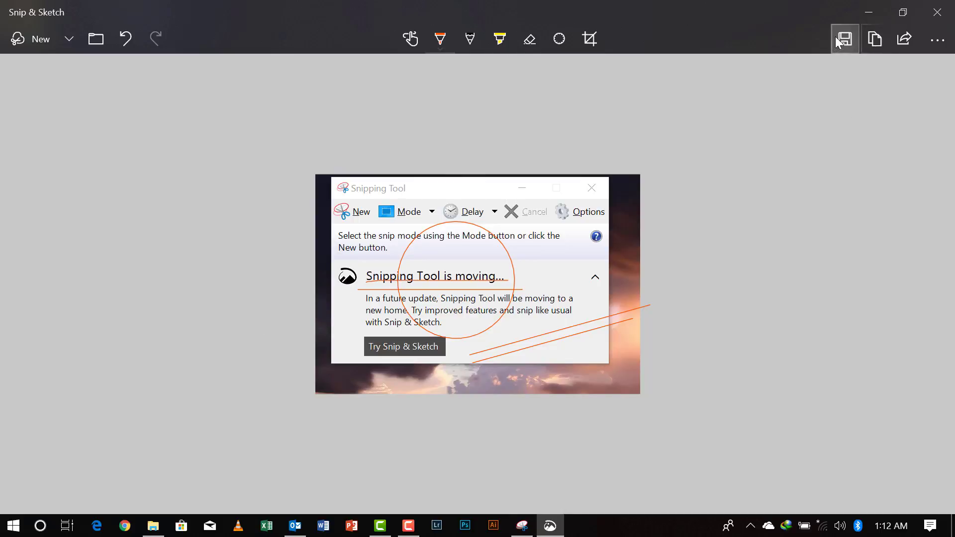
{"action": "left_click", "coordinate": [937, 40]}
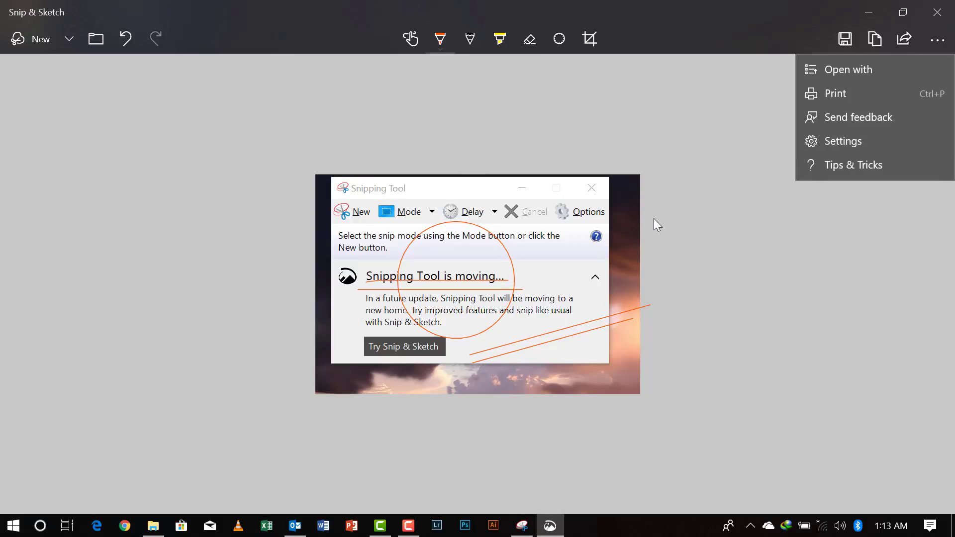
Start a 10-second delayed snip and expand Microsoft Office Tools in the Start menu for capture
{"action": "left_click", "coordinate": [65, 37]}
{"action": "left_click", "coordinate": [73, 33]}
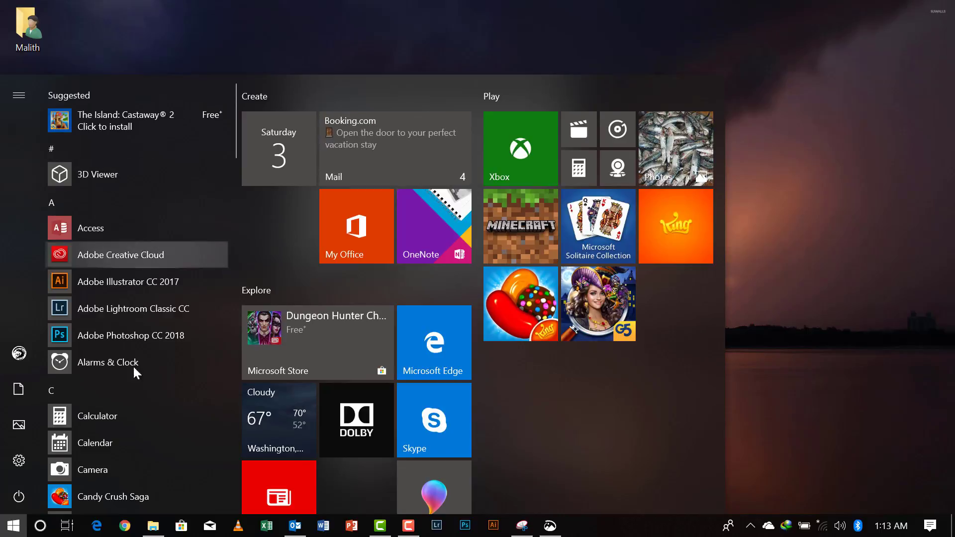
{"action": "scroll", "coordinate": [132, 370], "scroll_direction": "down", "scroll_amount": 8}
{"action": "scroll", "coordinate": [130, 378], "scroll_direction": "down", "scroll_amount": 6}
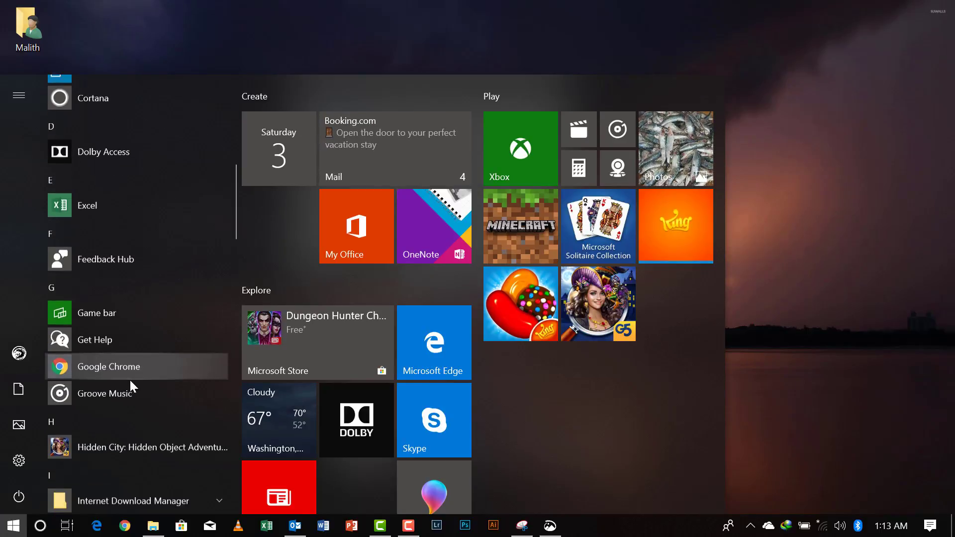
{"action": "scroll", "coordinate": [155, 308], "scroll_direction": "down", "scroll_amount": 1}
{"action": "scroll", "coordinate": [157, 300], "scroll_direction": "down", "scroll_amount": 1}
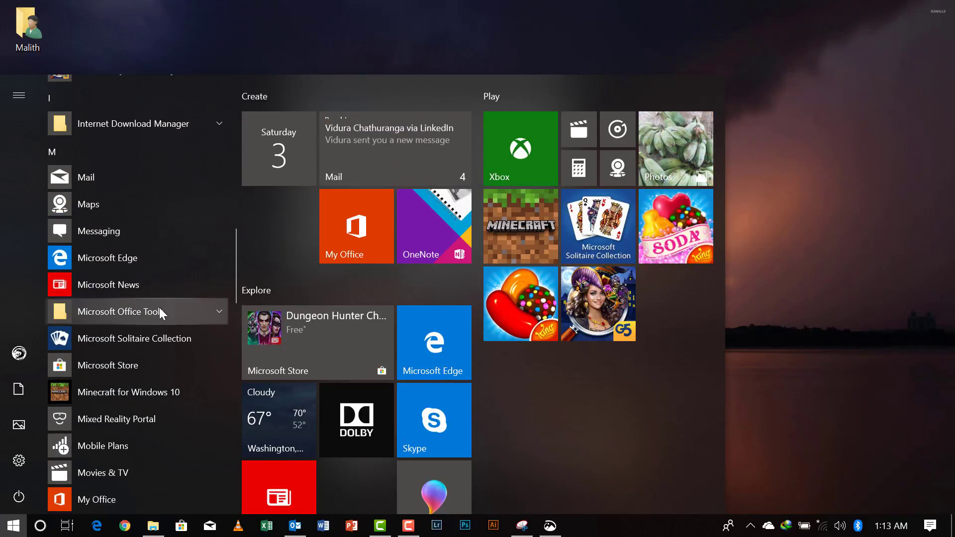
{"action": "left_click", "coordinate": [163, 309]}
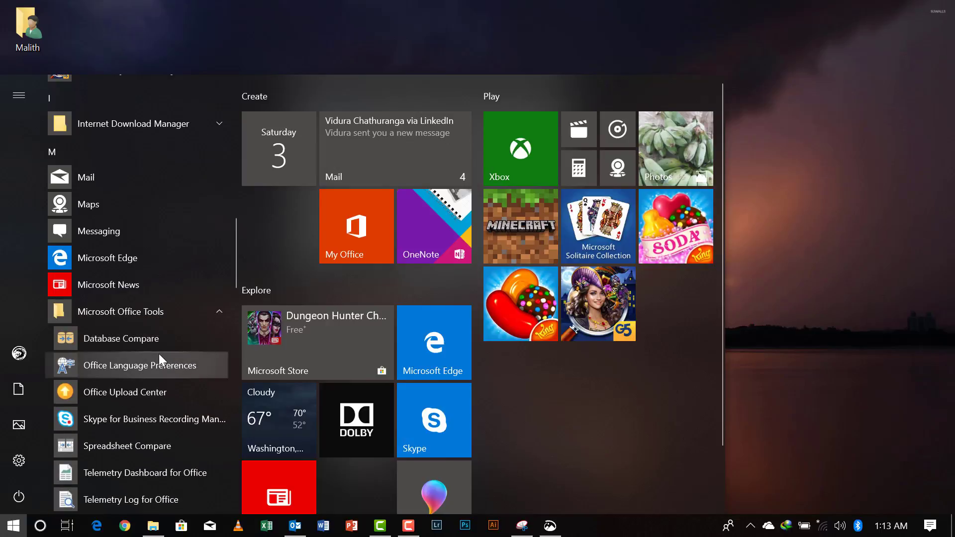
{"action": "key", "text": "super+shift+s"}
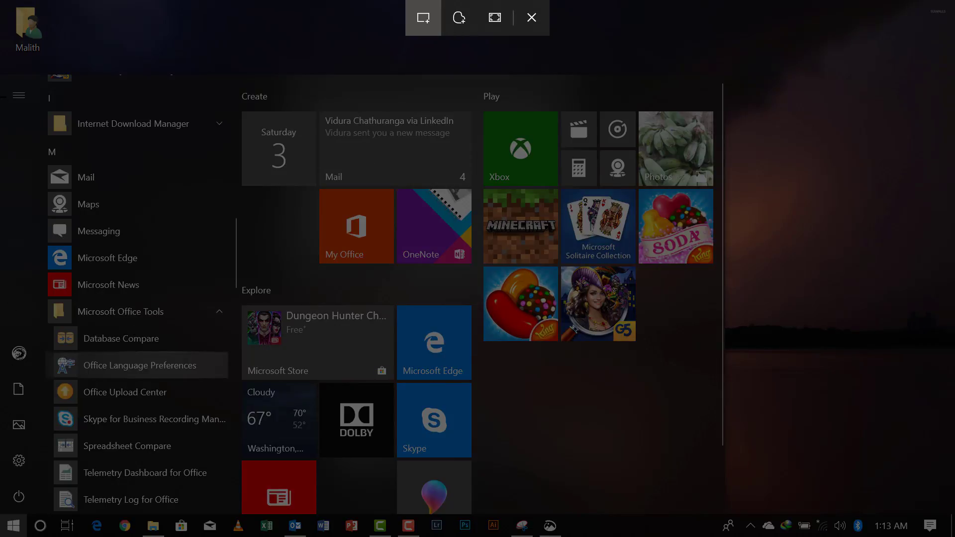
Snip the Start menu's app list as a rectangle, then close that snip window unsaved
{"action": "left_click_drag", "start_coordinate": [1, 79], "coordinate": [280, 523]}
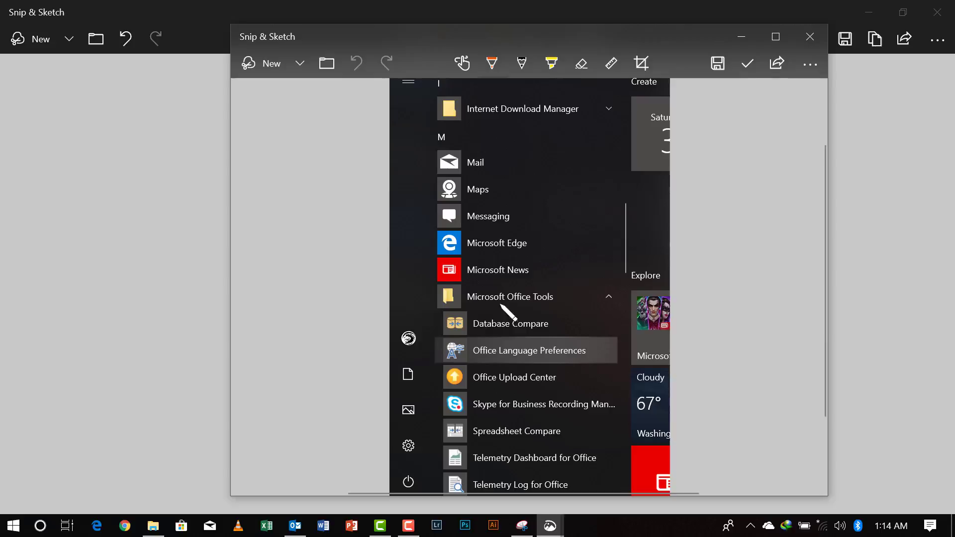
{"action": "left_click", "coordinate": [809, 37]}
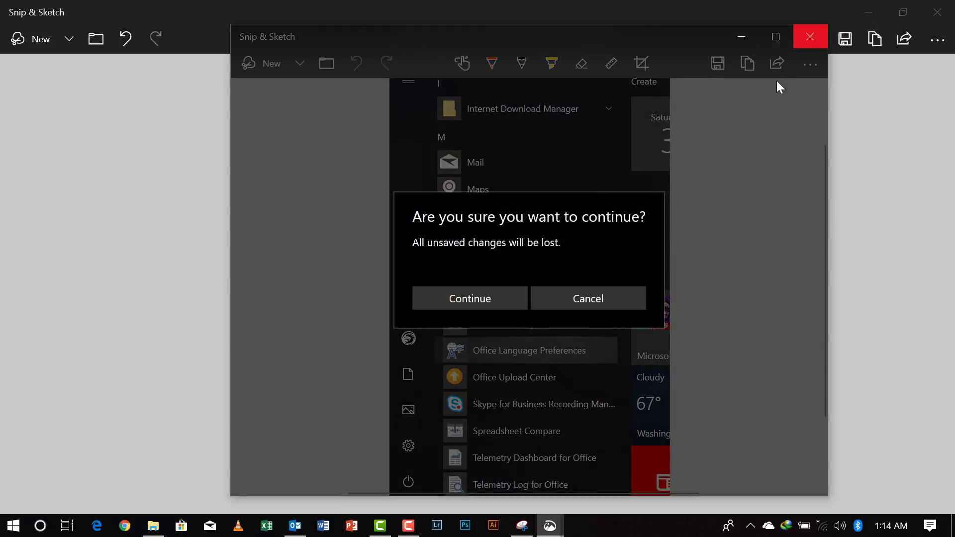
Discard the Start menu snip and crop the annotated screenshot inward from its top-right corner
{"action": "left_click", "coordinate": [500, 305]}
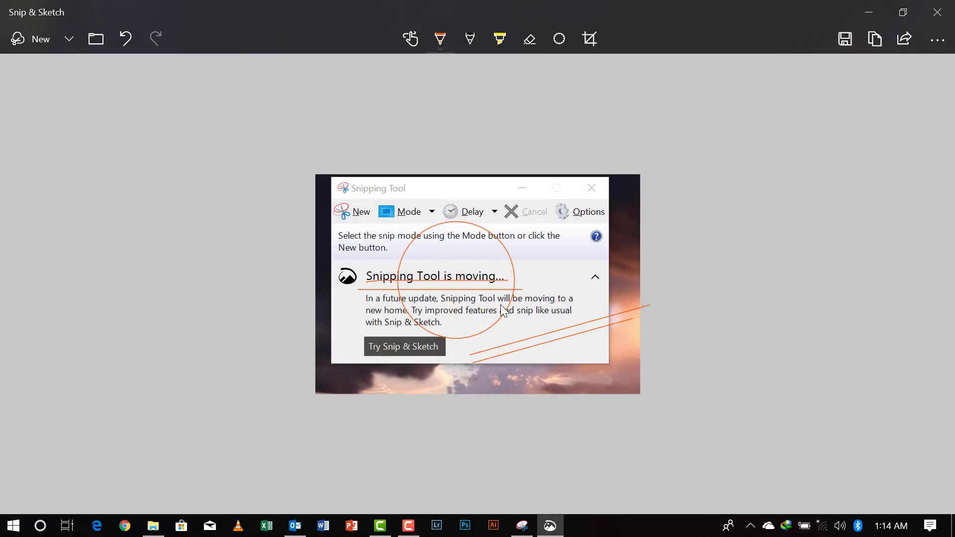
{"action": "left_click", "coordinate": [587, 39]}
{"action": "left_click_drag", "start_coordinate": [642, 176], "coordinate": [573, 223]}
{"action": "left_click", "coordinate": [920, 47]}
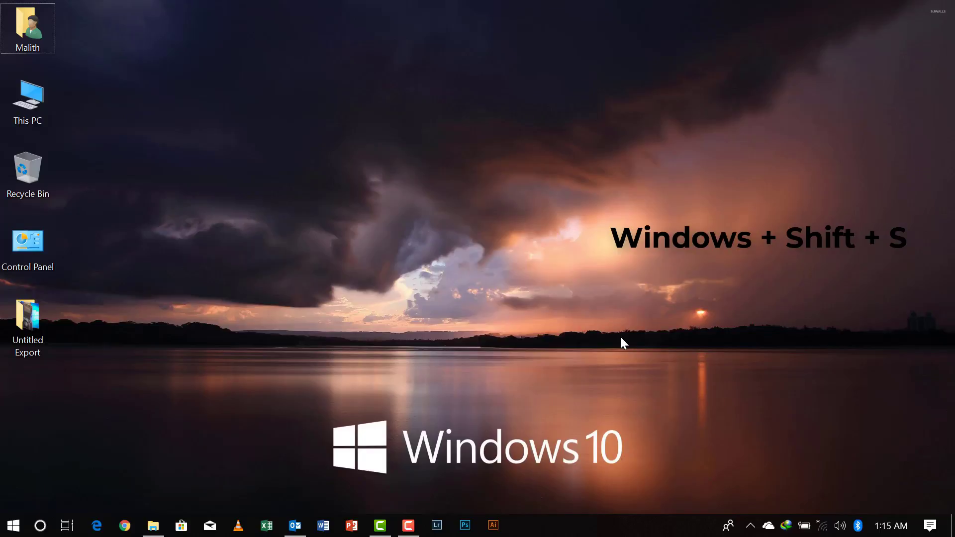
Snip a rectangle around the wallpaper's Windows 10 logo with Win+Shift+S and check it appears in clipboard history
{"action": "key", "text": "super+shift+s"}
{"action": "left_click_drag", "start_coordinate": [319, 406], "coordinate": [658, 497]}
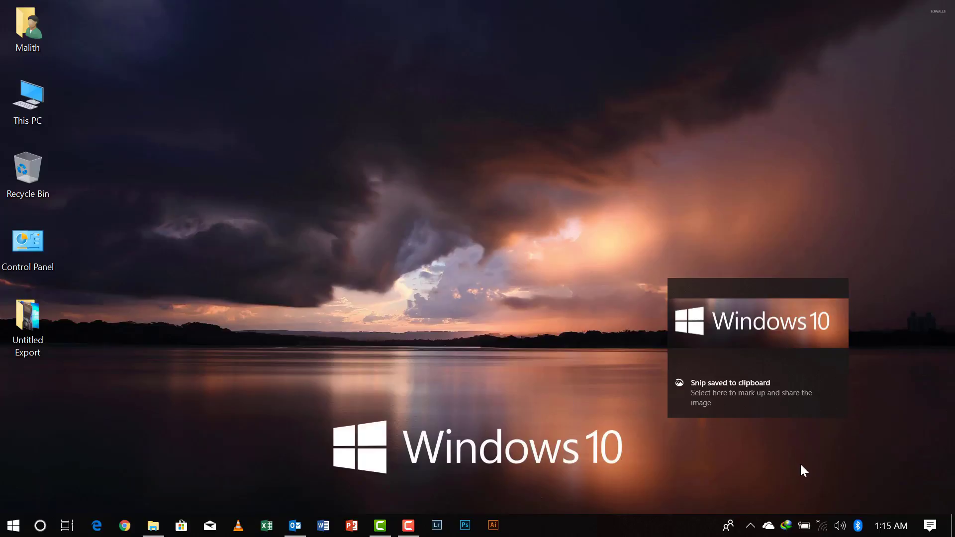
{"action": "key", "text": "super+v"}
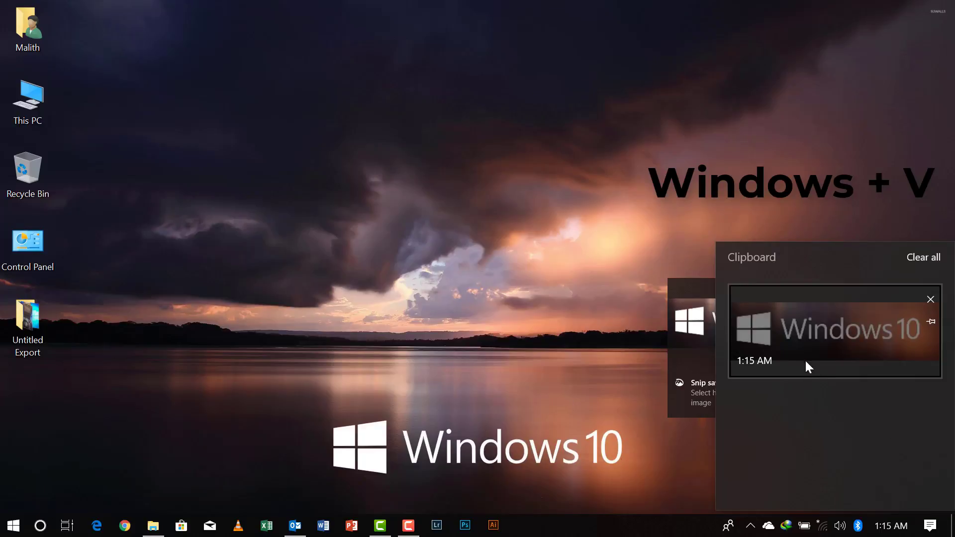
{"action": "left_click", "coordinate": [398, 426]}
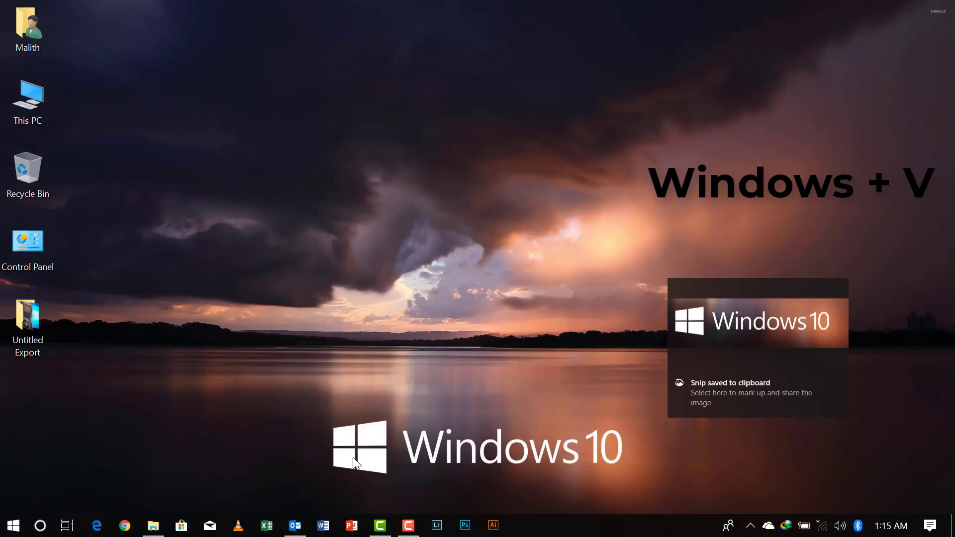
Paste the Windows 10 logo snip from clipboard history into a blank Word document, then close Word without saving
{"action": "left_click", "coordinate": [323, 525]}
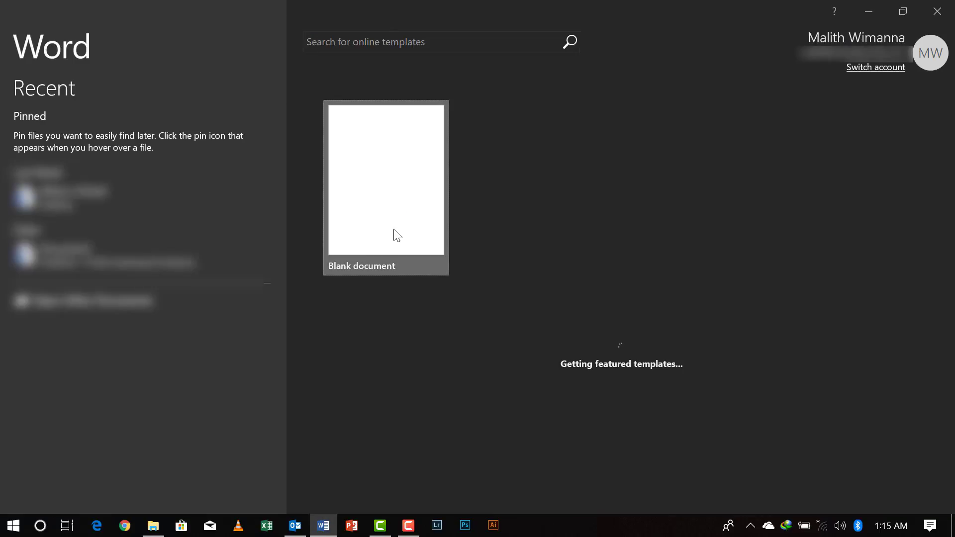
{"action": "left_click", "coordinate": [396, 235]}
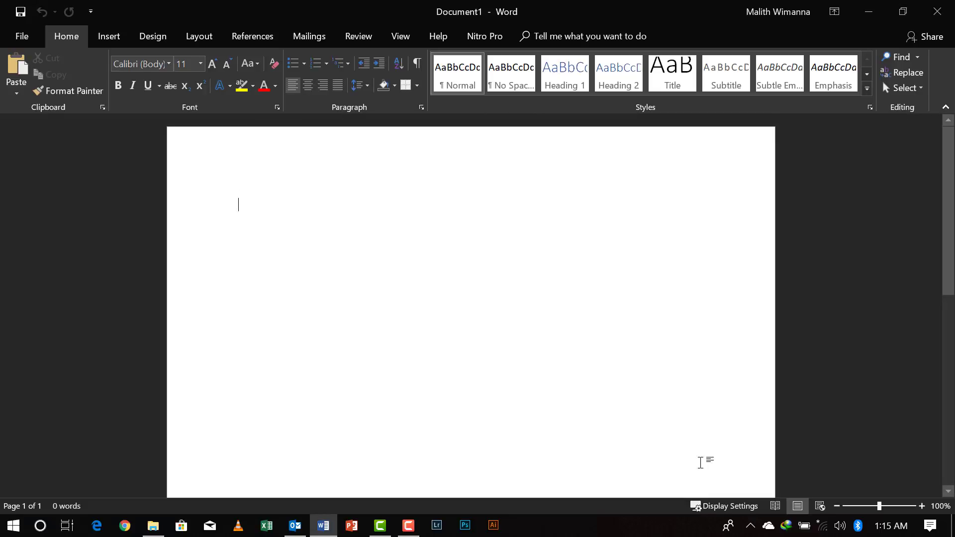
{"action": "key", "text": "super+v"}
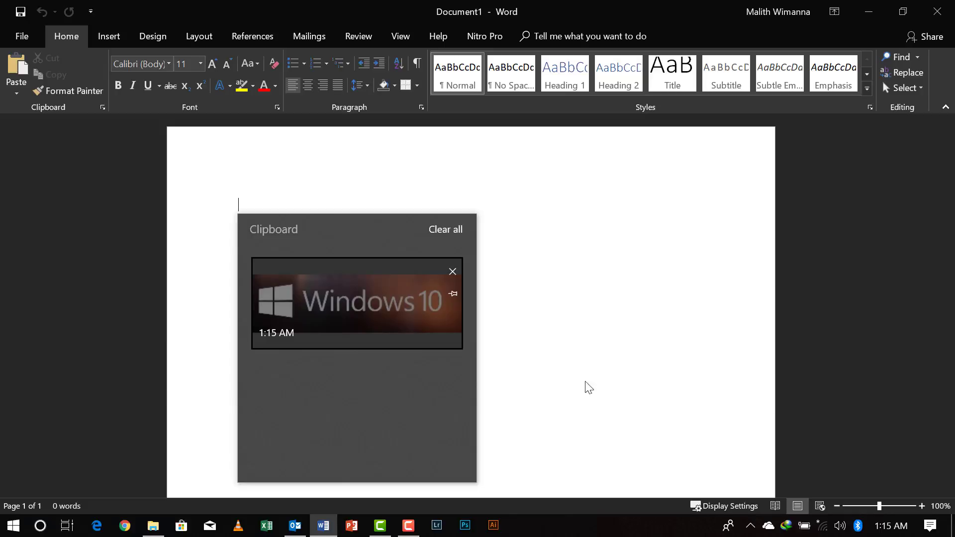
{"action": "left_click", "coordinate": [391, 306]}
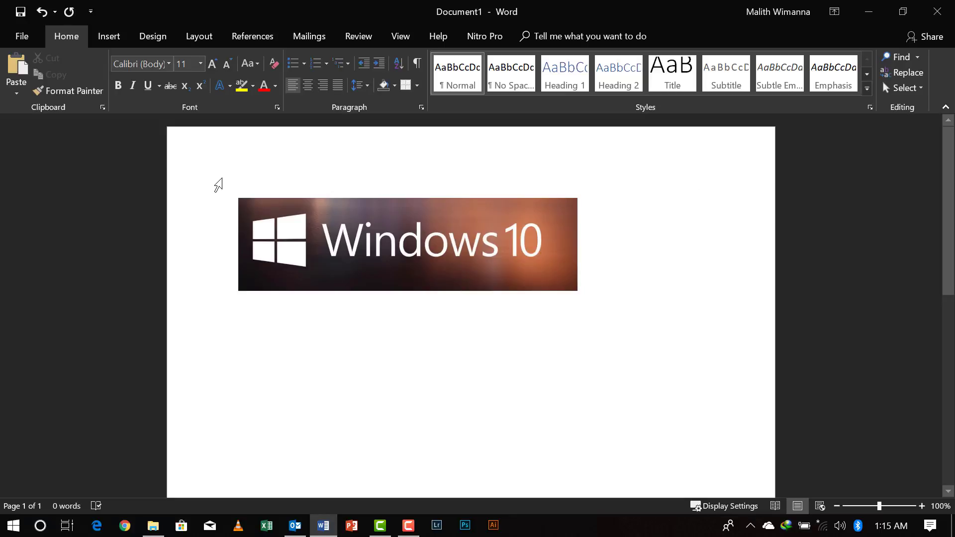
{"action": "left_click", "coordinate": [937, 12]}
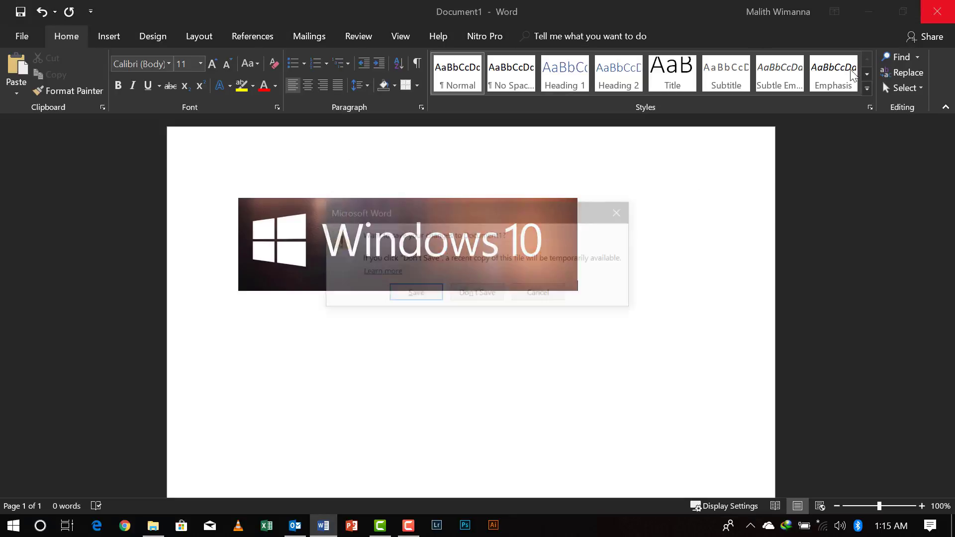
{"action": "left_click", "coordinate": [484, 297]}
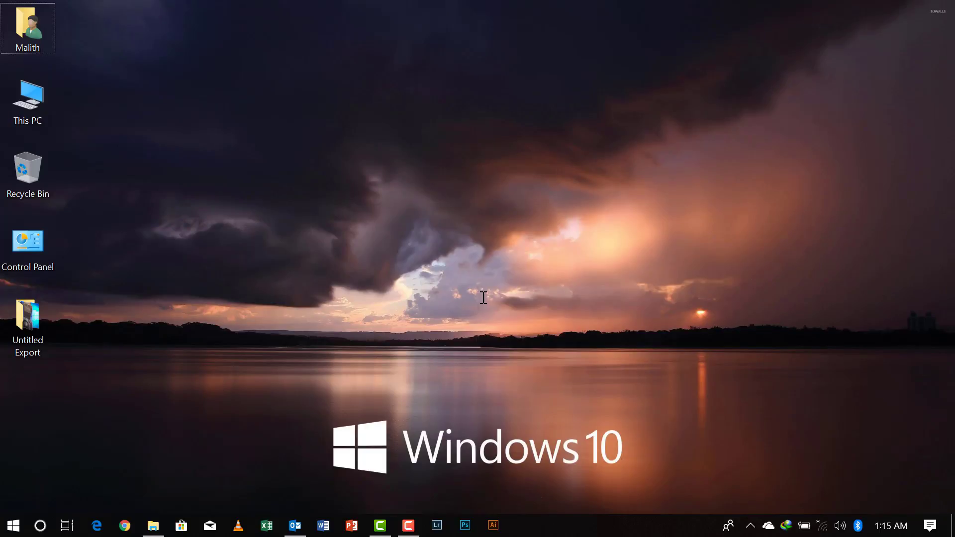
Clear all items from the Win+V clipboard history so it reports empty
{"action": "key", "text": "super+v"}
{"action": "left_click", "coordinate": [446, 228]}
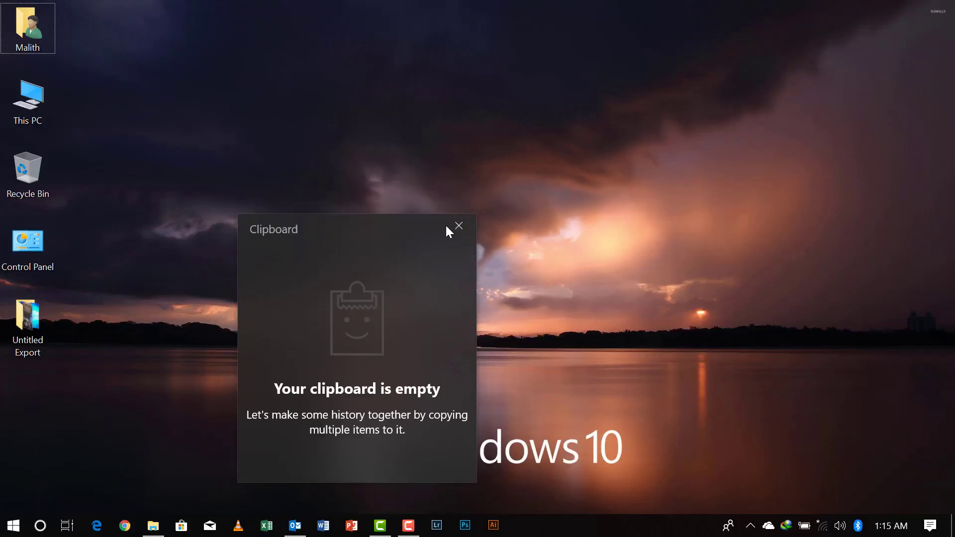